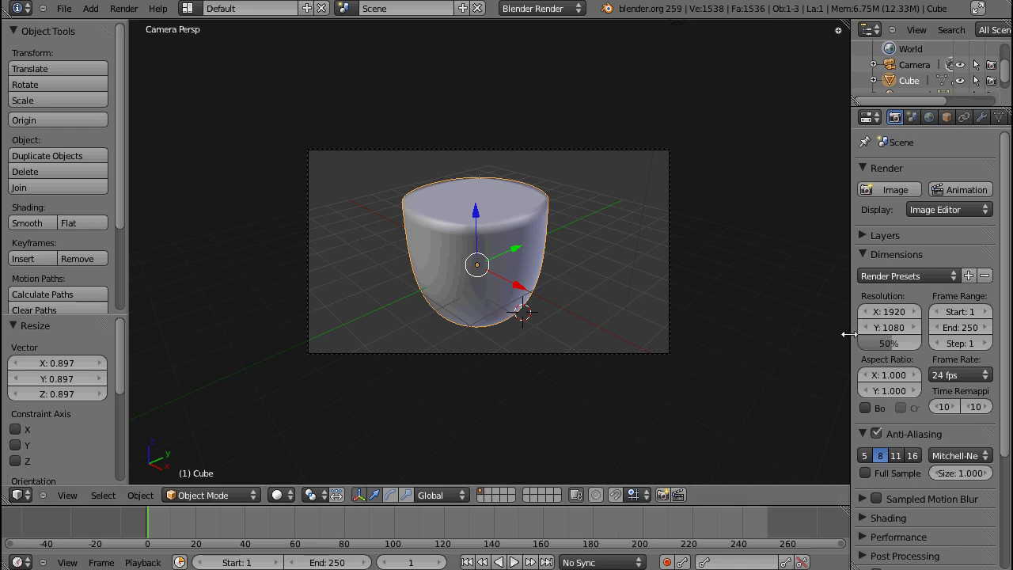
Show the cup's modifier settings, inspect its control cage and test-render the scene
drag(851, 339, 772, 338)
click(906, 117)
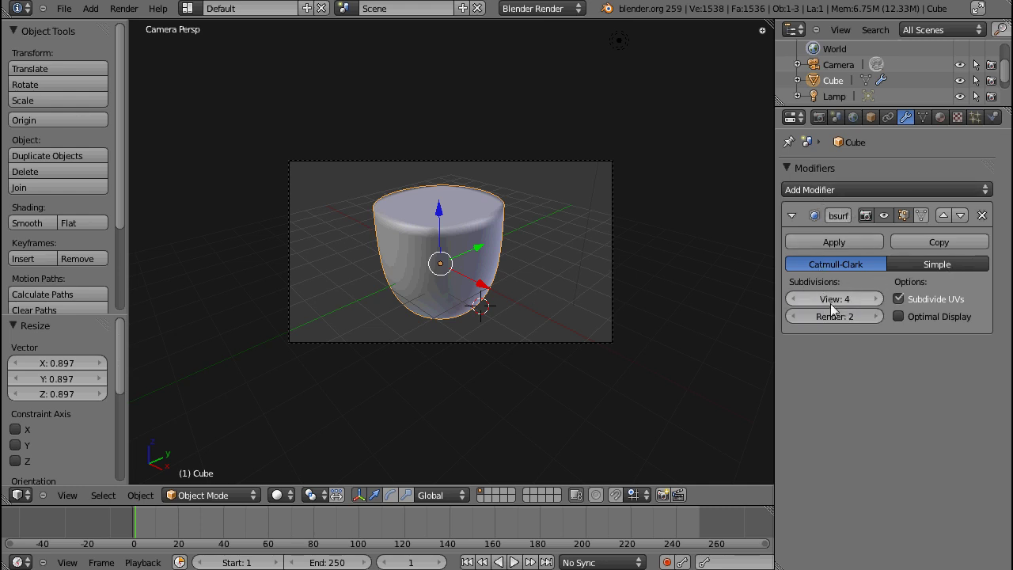
key(Tab)
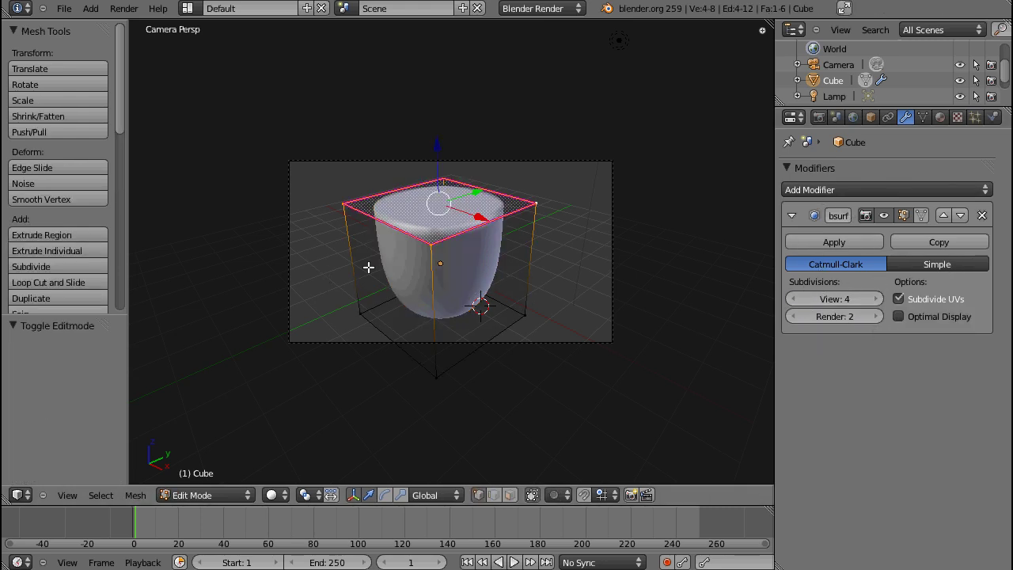
scroll(372, 267, up, 3)
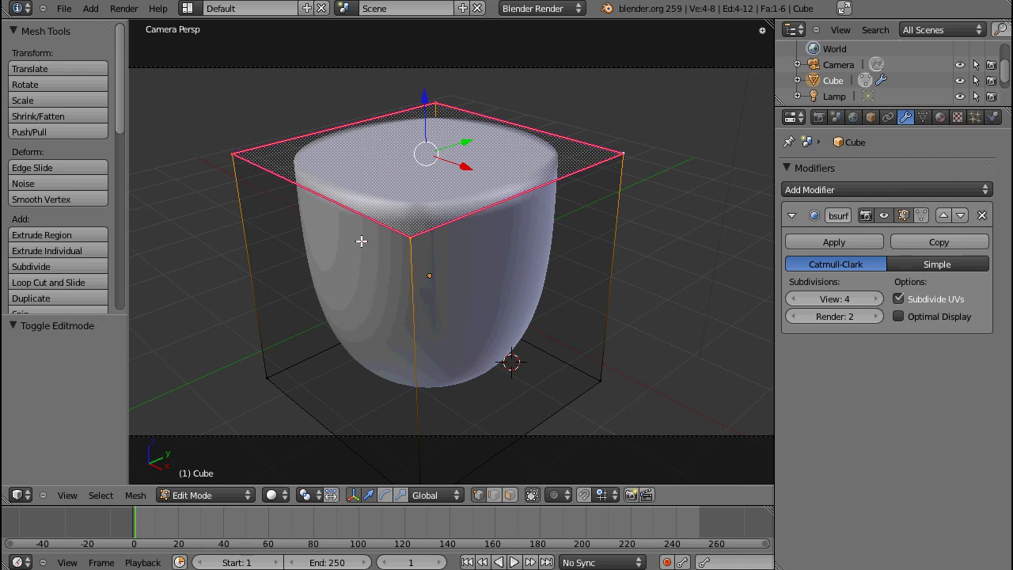
scroll(396, 276, down, 3)
key(Tab)
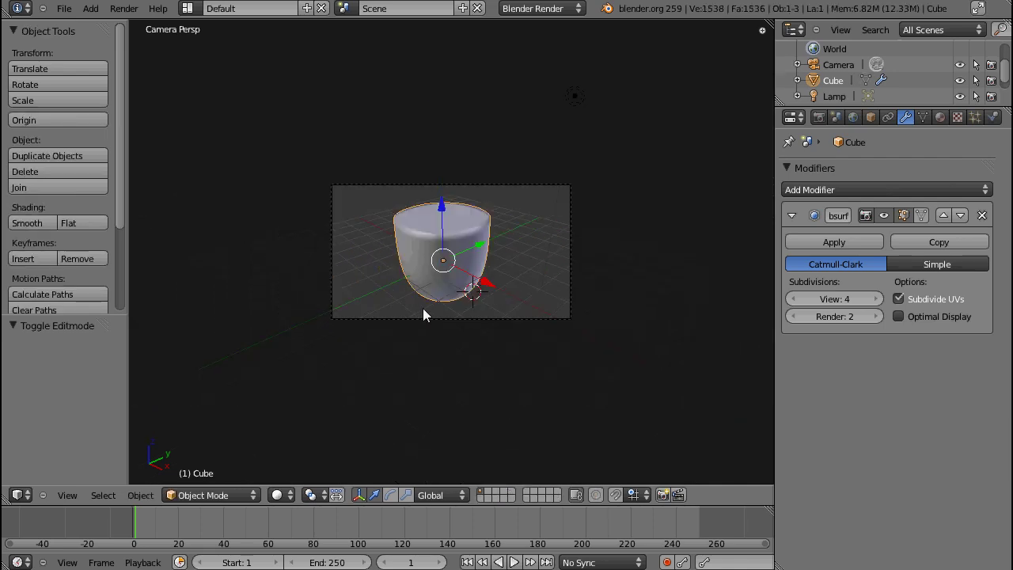
key(F12)
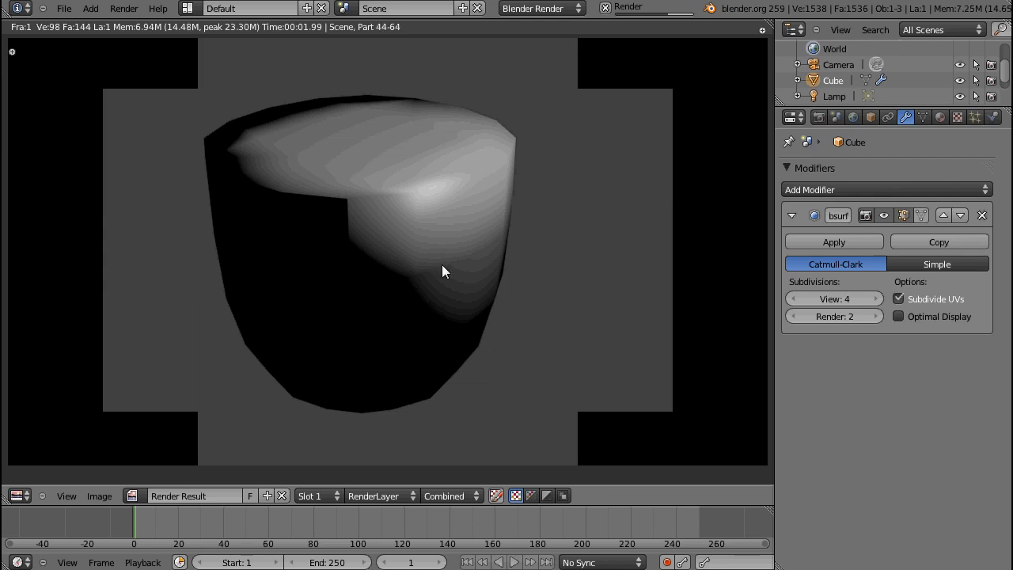
key(Escape)
Add a Hemi lamp at the 3D cursor, rotate it by about -148° and test-render the lighting
key(shift+a)
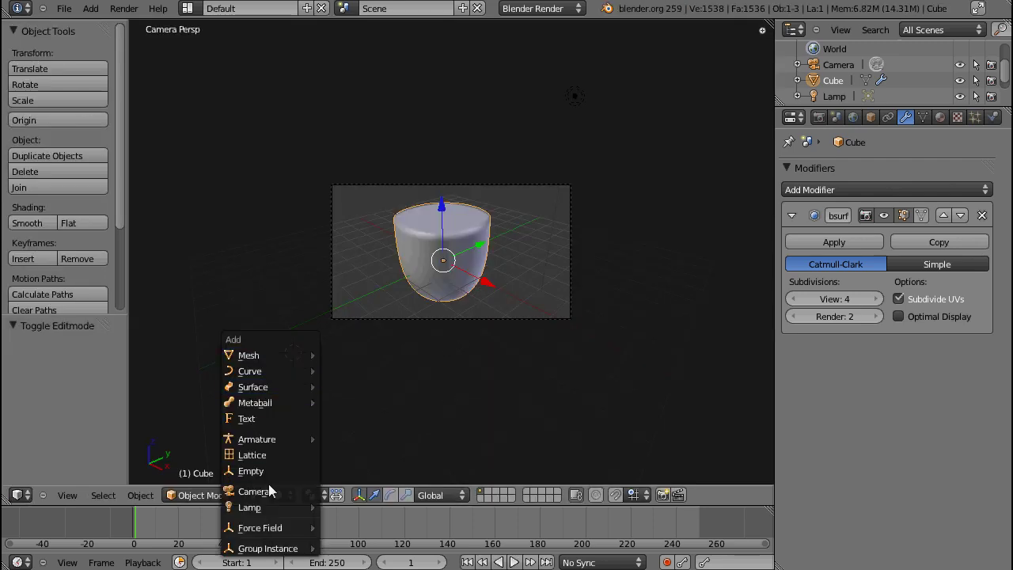
click(362, 488)
key(r)
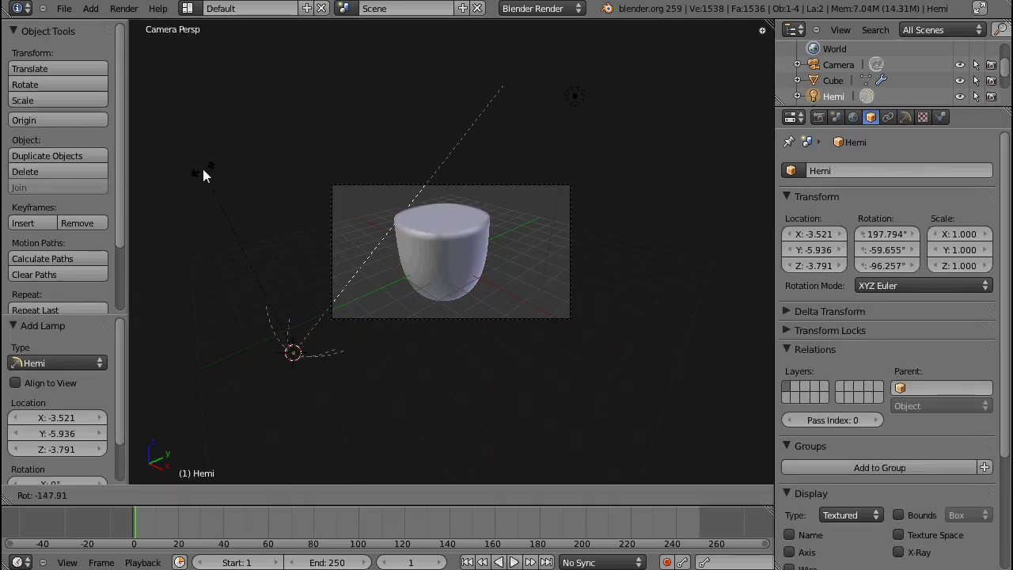
click(202, 169)
key(F12)
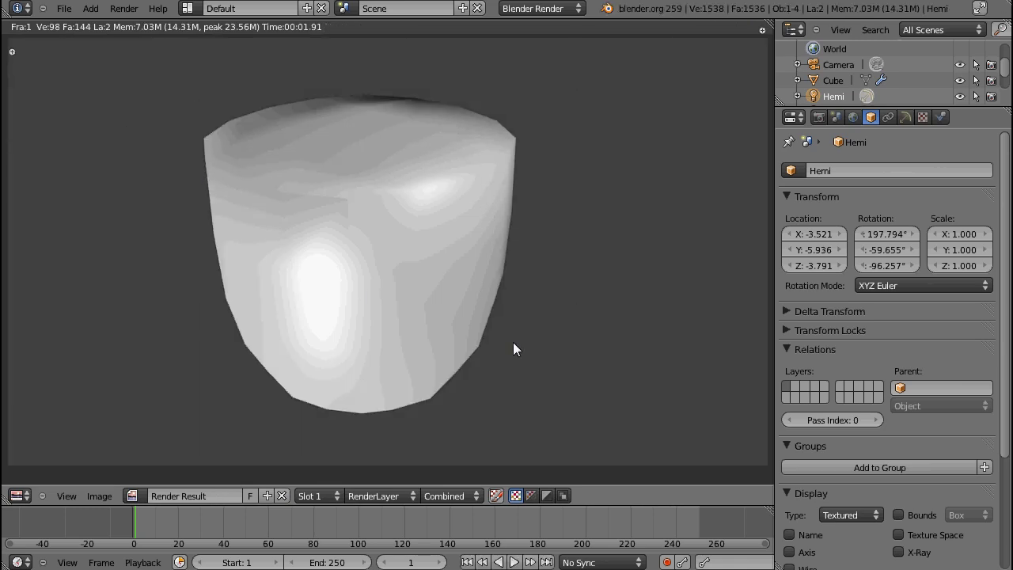
key(Escape)
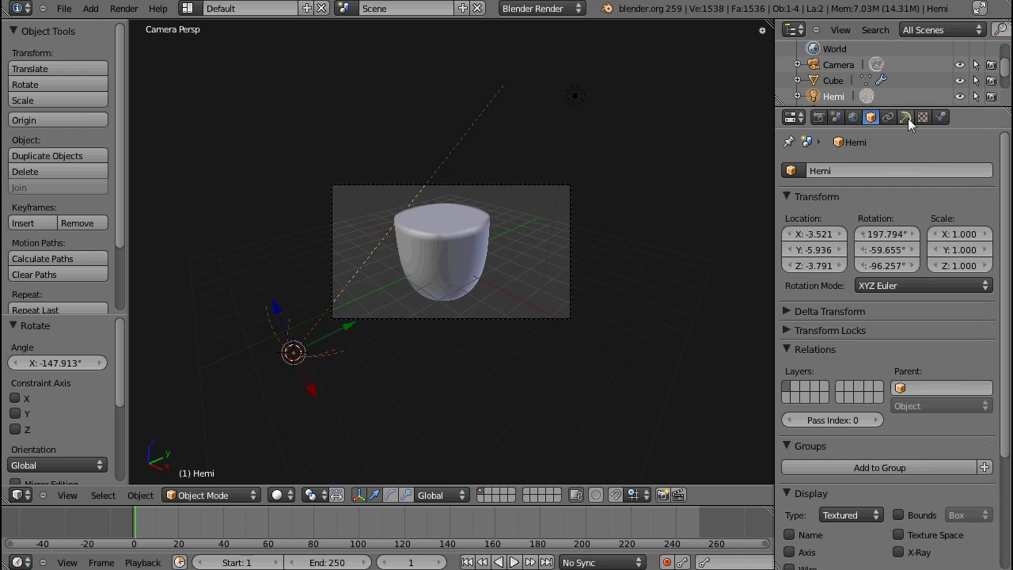
Set the cup's Subdivision Surface render level to 4 and render the scene to check it
right_click(447, 224)
click(876, 317)
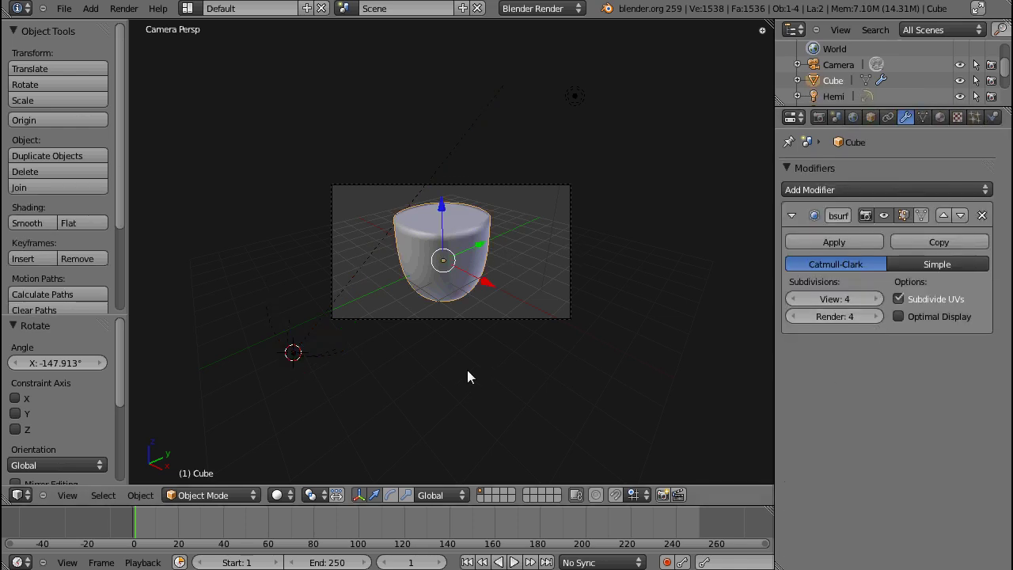
key(F12)
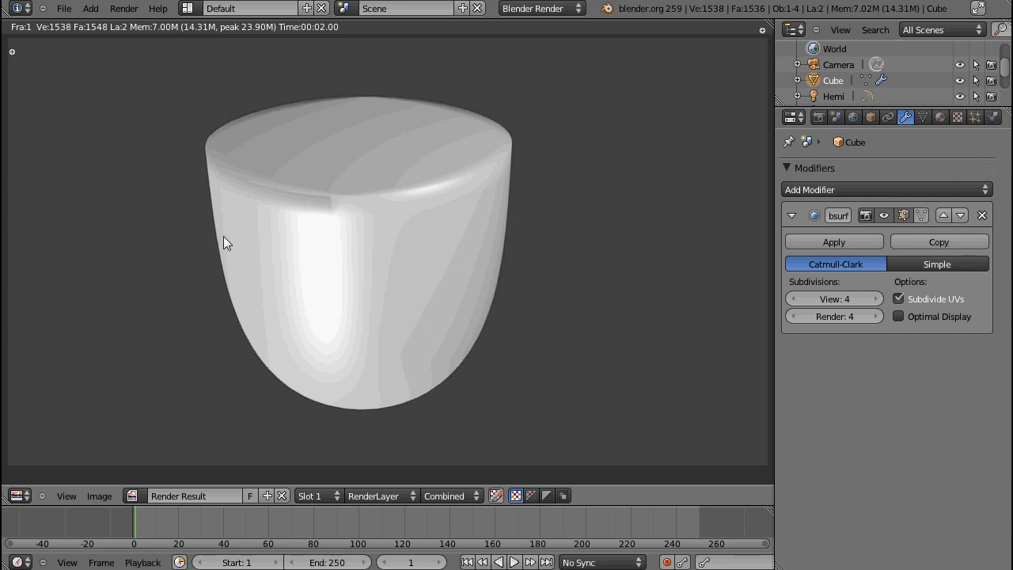
key(Escape)
Shade the cup flat
scroll(419, 289, up, 6)
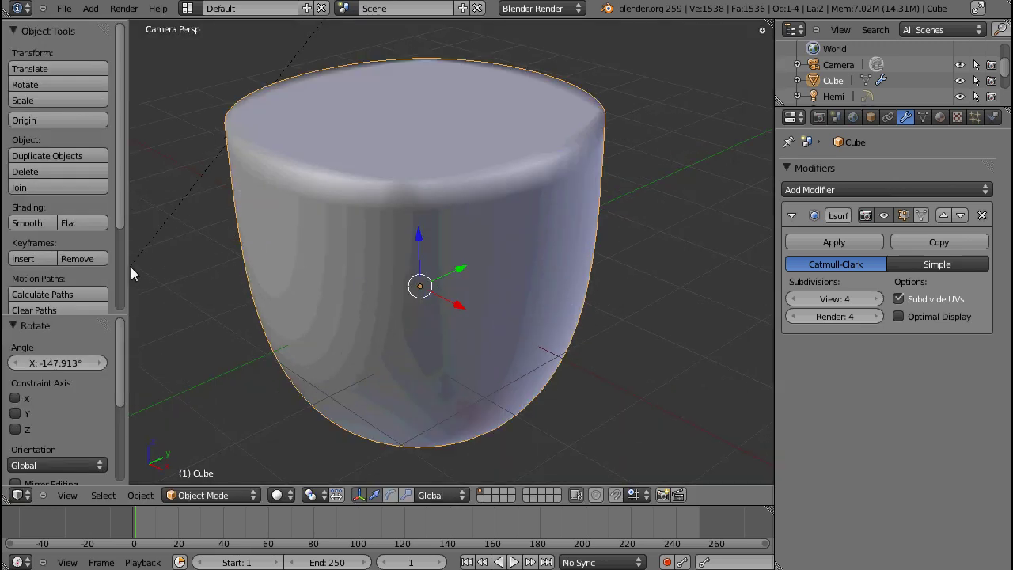
click(69, 223)
scroll(507, 237, down, 3)
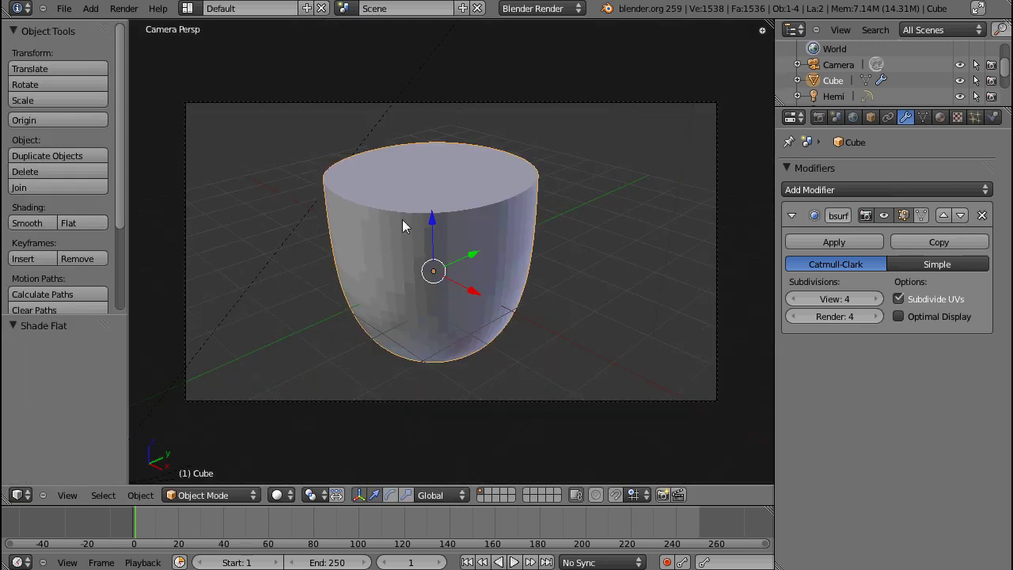
Mark the edges of the cup's selected top face as sharp and test-render the result
key(Tab)
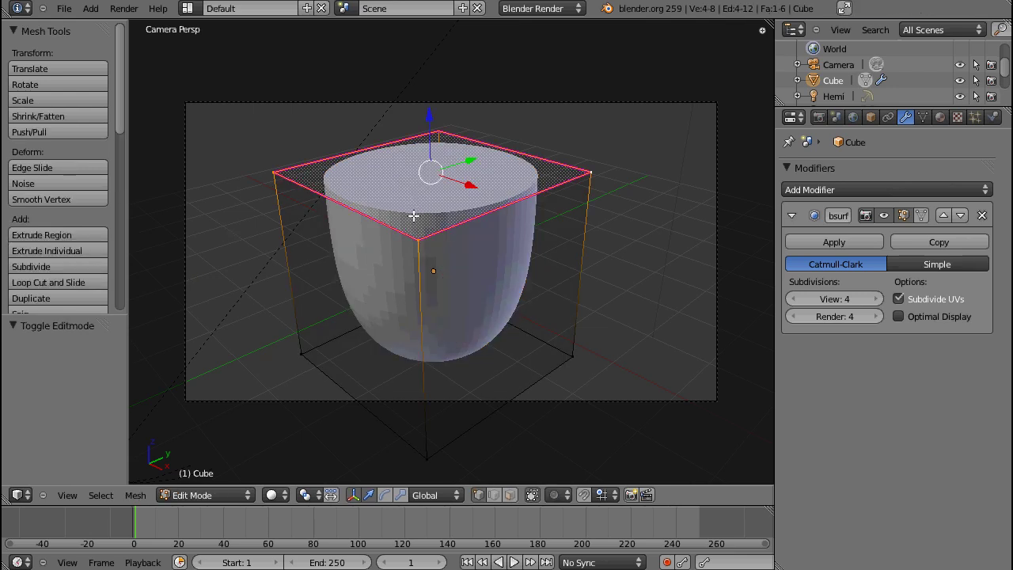
key(ctrl+e)
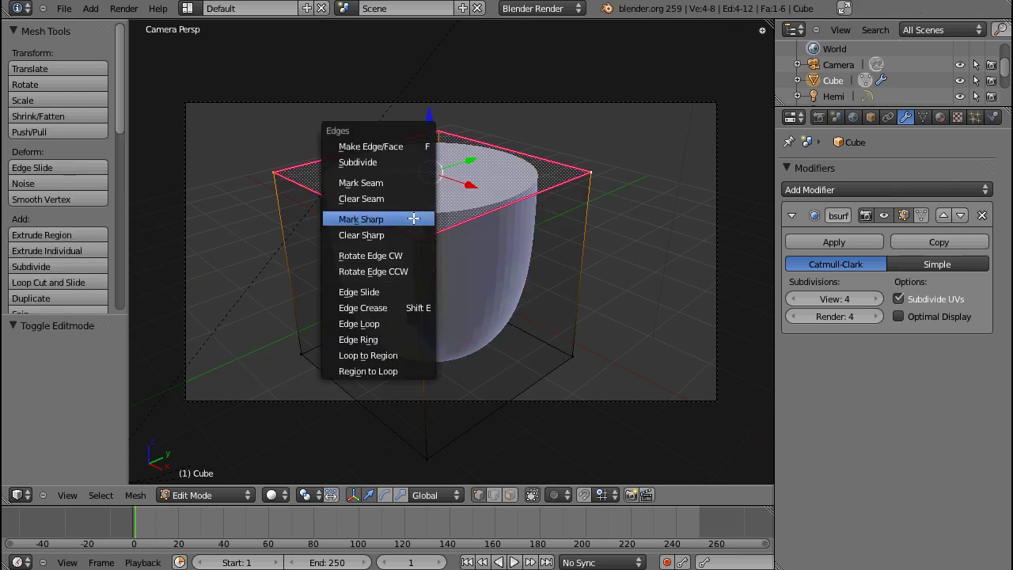
click(416, 220)
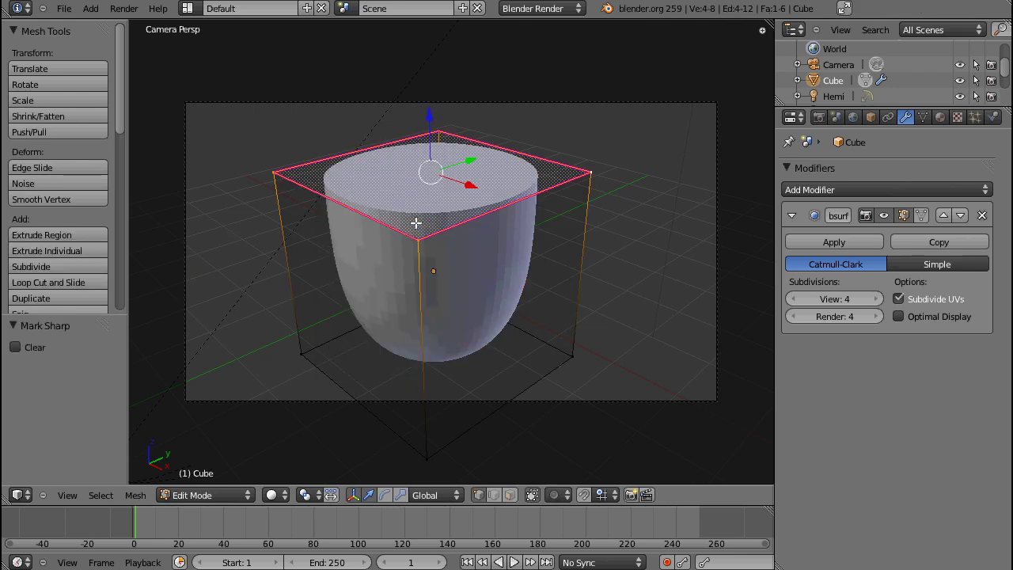
key(Tab)
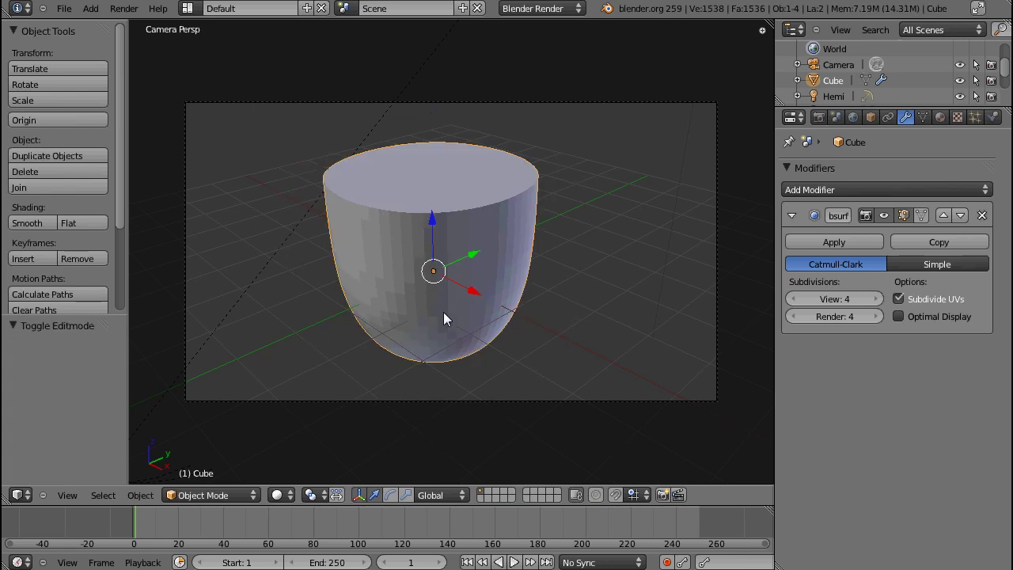
key(F12)
key(Escape)
Shade the cup smooth and render it to check the top edge
click(27, 223)
key(F12)
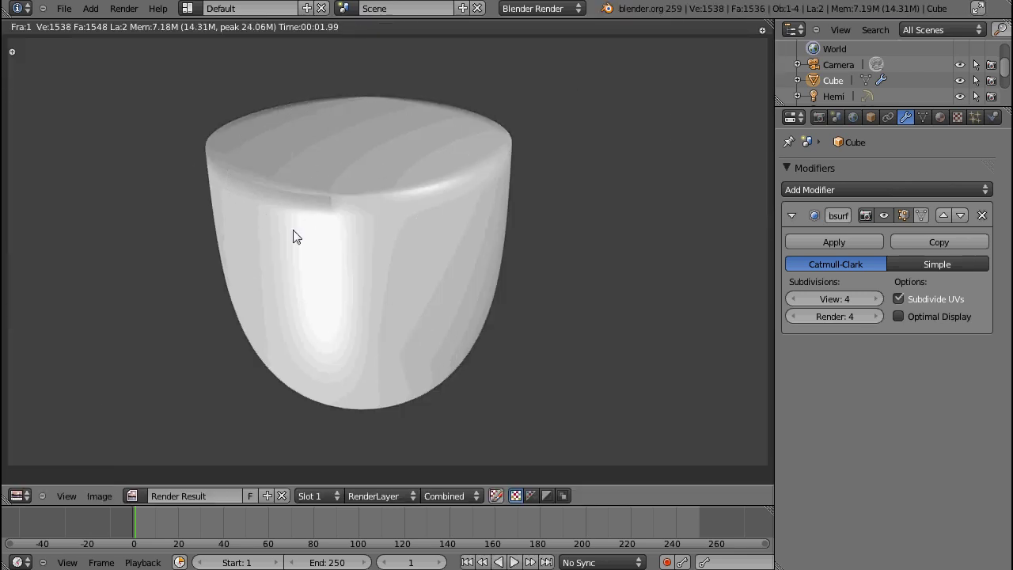
key(Escape)
Apply the cup's Subsurf modifier and select the entire edge loop around the top rim of the mesh
click(838, 241)
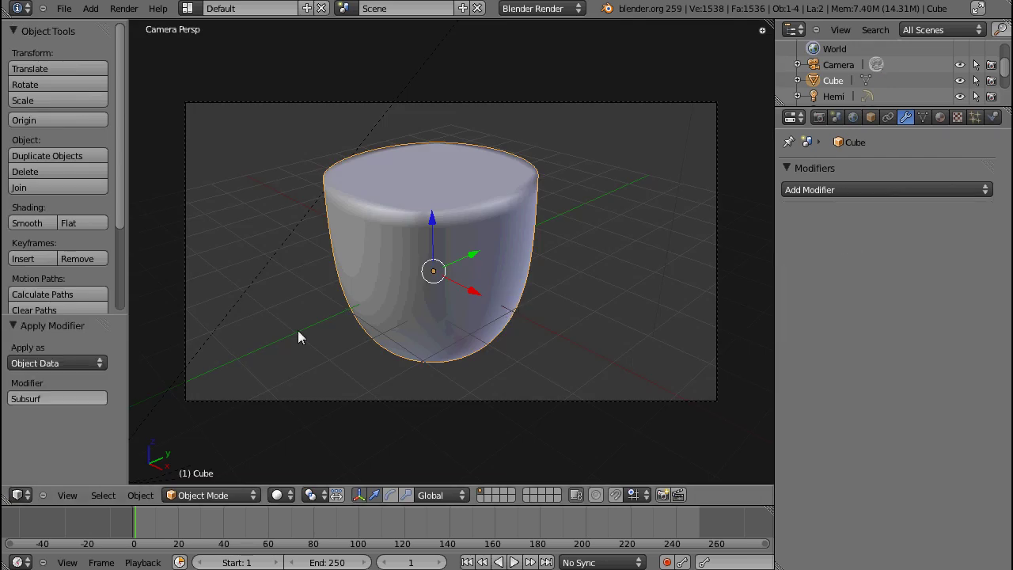
key(Tab)
scroll(428, 326, up, 4)
alt+right_click(394, 162)
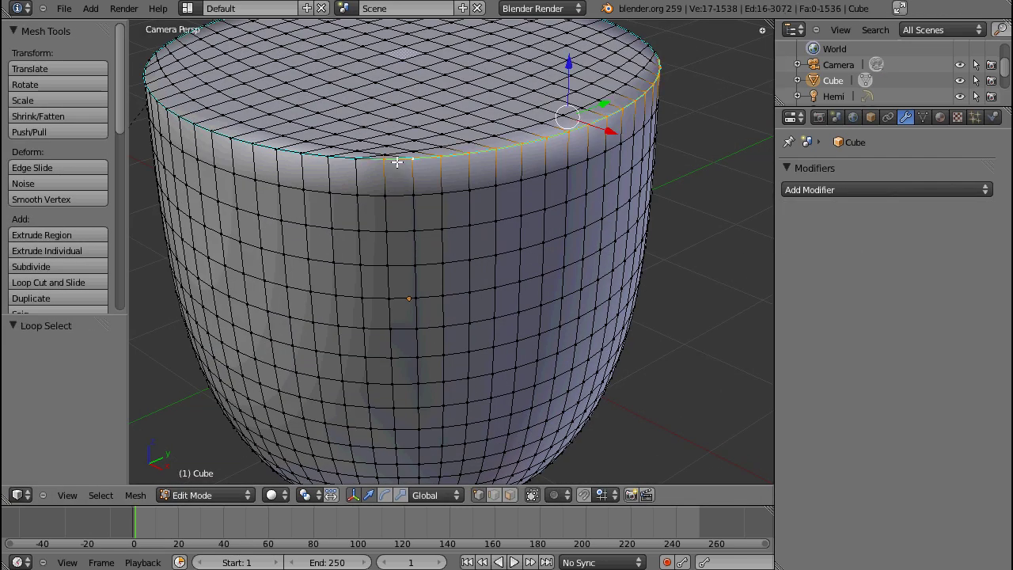
alt+shift+right_click(337, 162)
alt+right_click(321, 162)
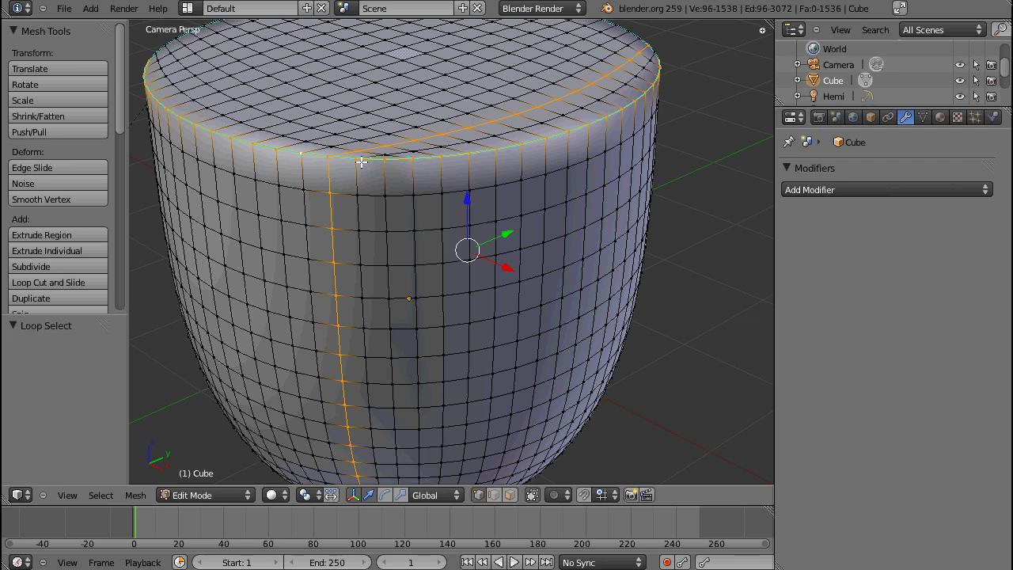
alt+right_click(327, 161)
alt+right_click(299, 158)
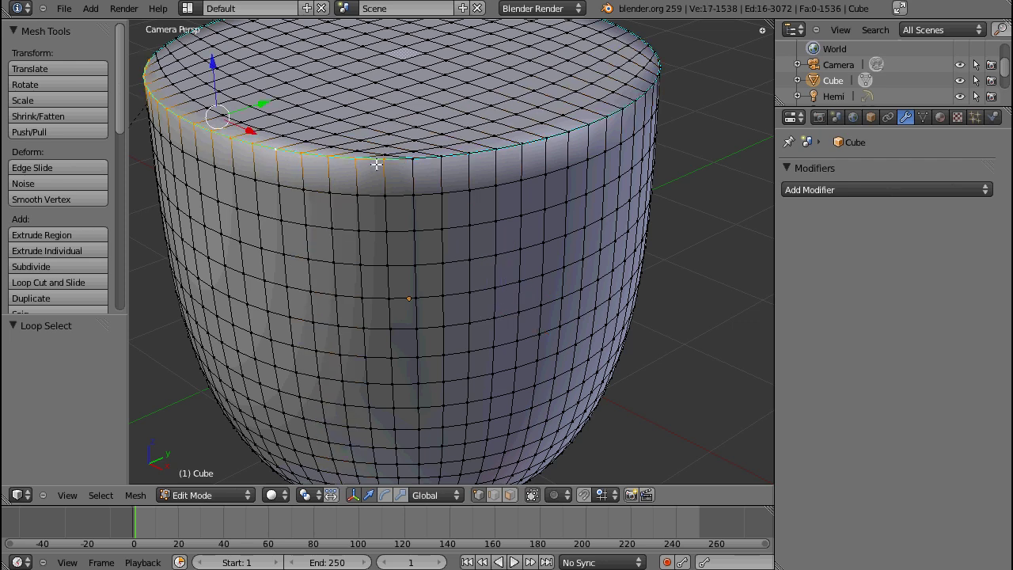
alt+right_click(417, 161)
scroll(421, 160, down, 4)
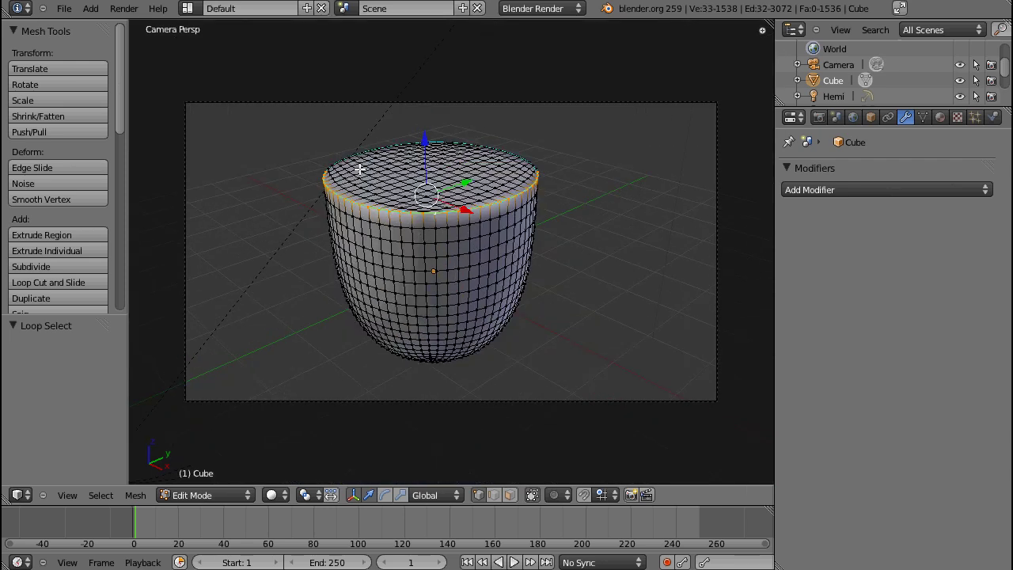
alt+right_click(475, 149)
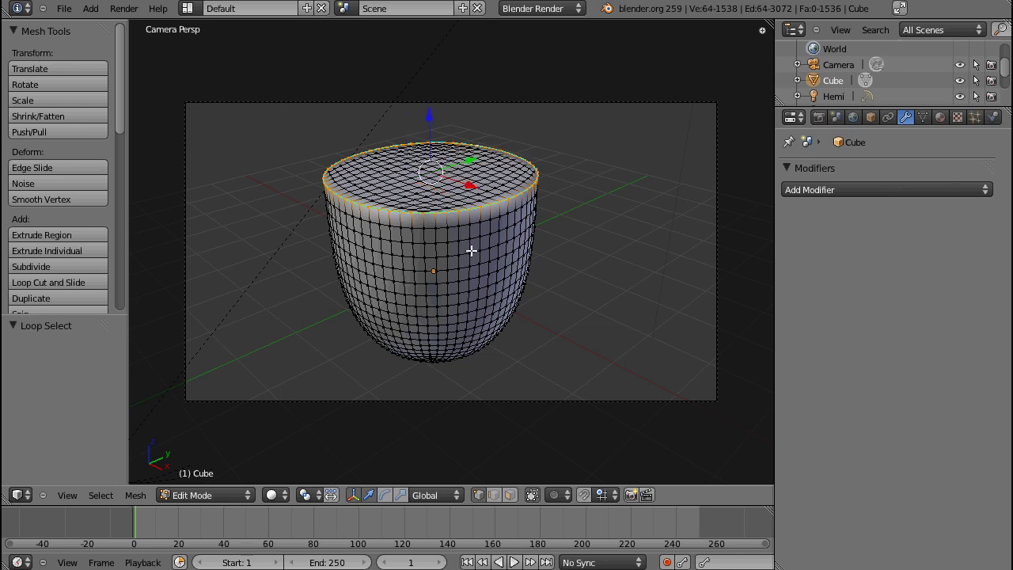
key(e)
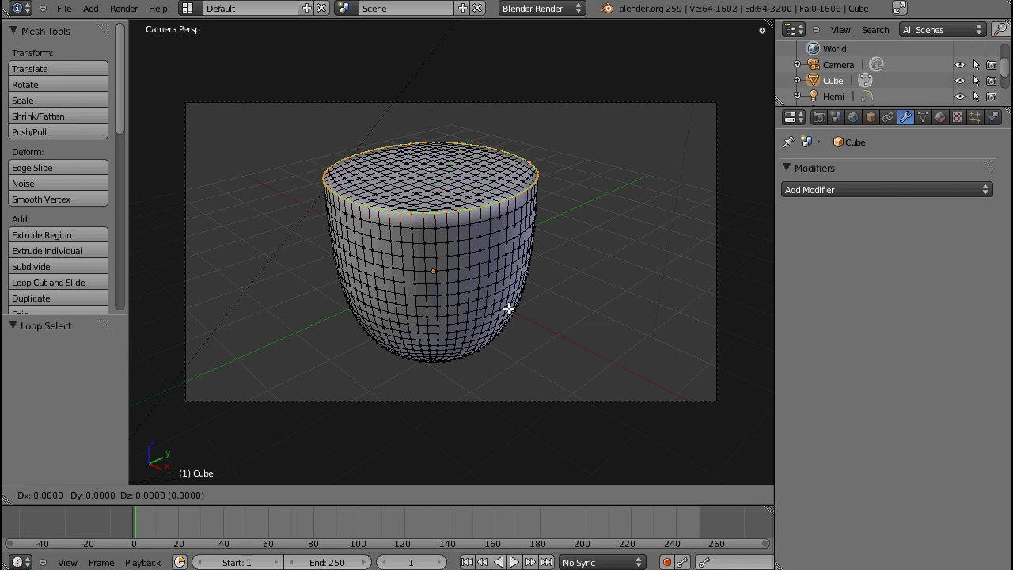
right_click(561, 282)
key(ctrl+z)
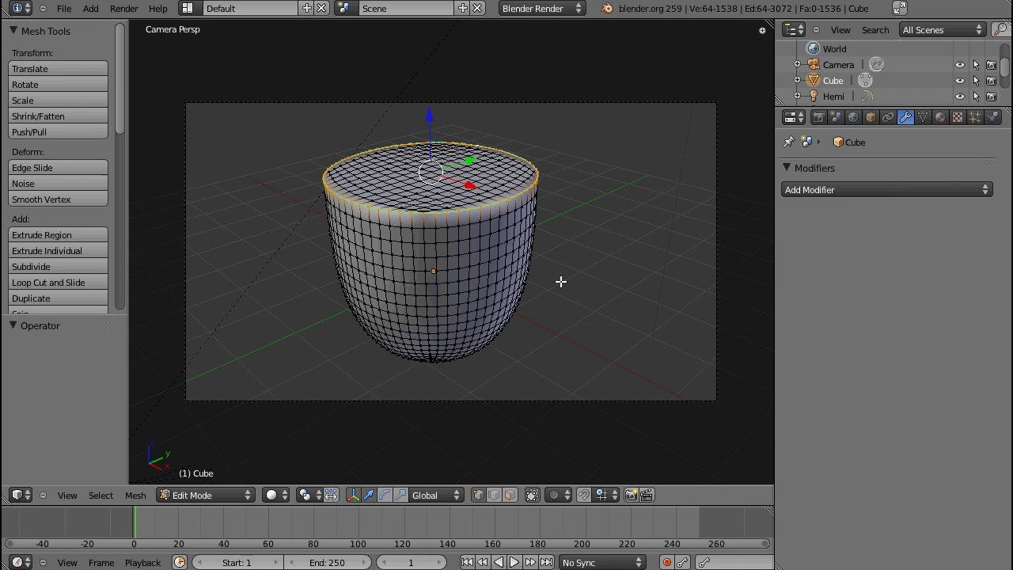
key(g)
right_click(560, 282)
Mark the selected rim edges as sharp, leave mesh editing and test-render the cup
key(ctrl+e)
click(560, 281)
key(Tab)
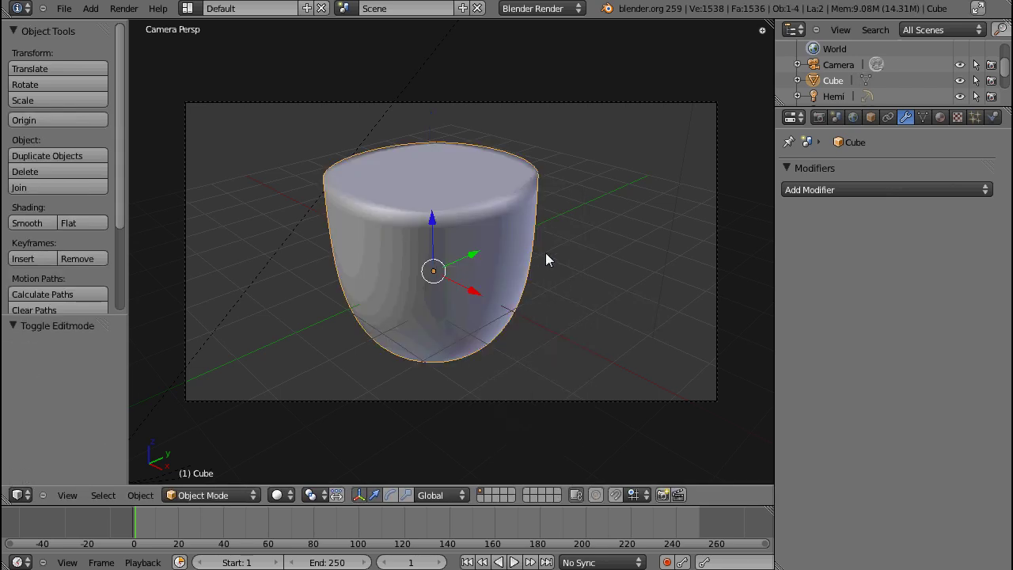
key(F12)
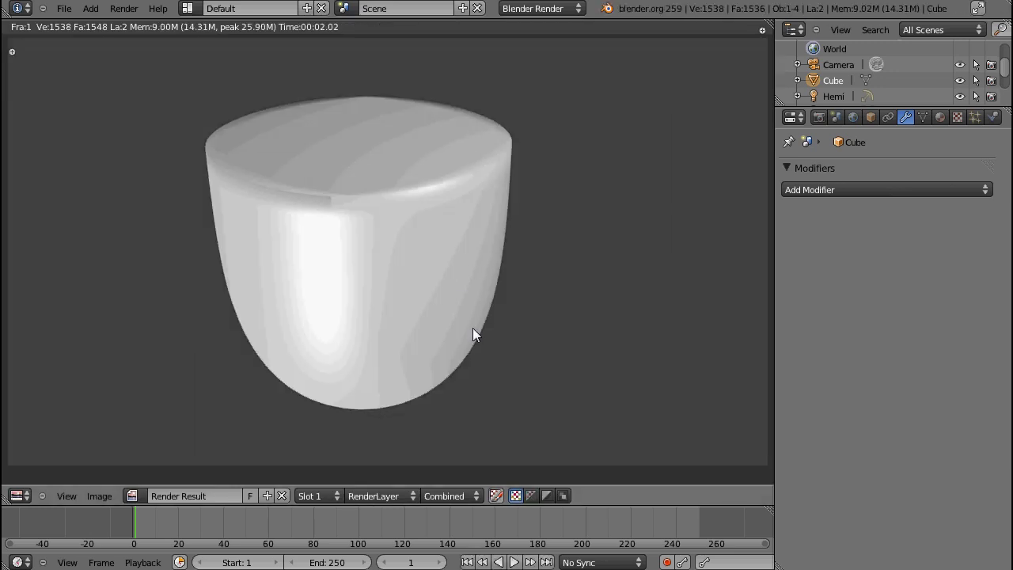
key(Escape)
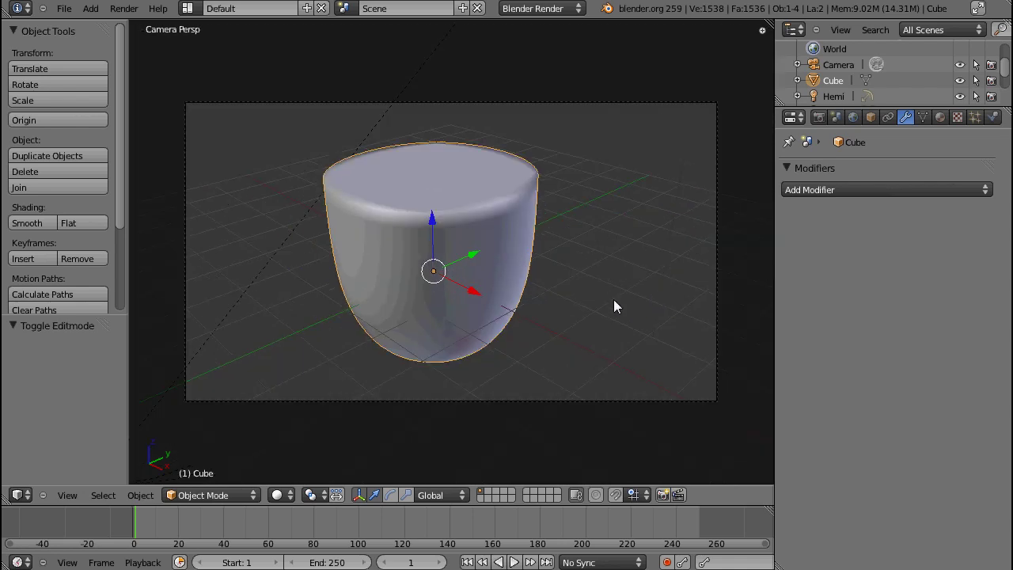
Add an Edge Split modifier to the cup and render the scene to check the rim
click(897, 190)
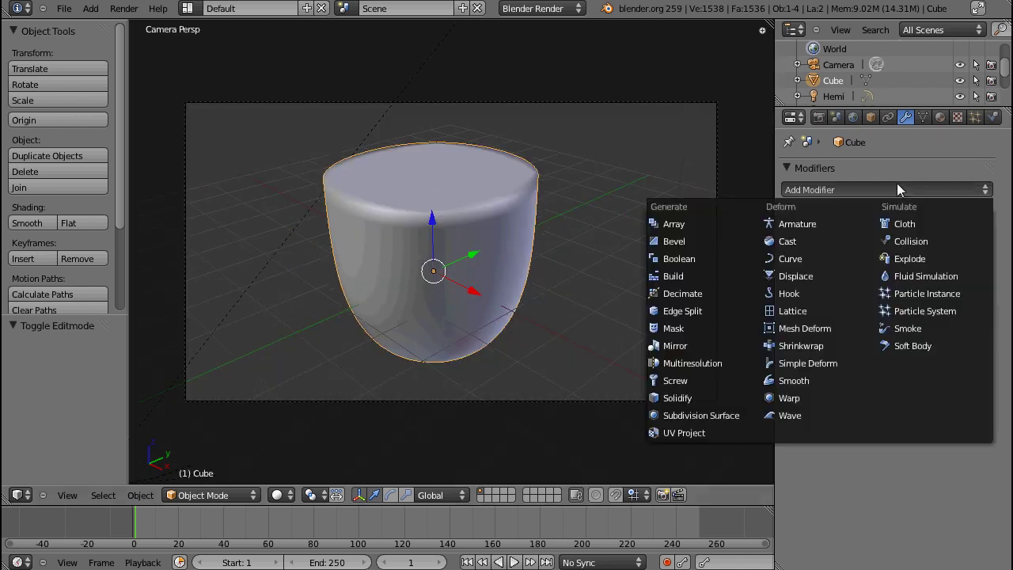
click(695, 312)
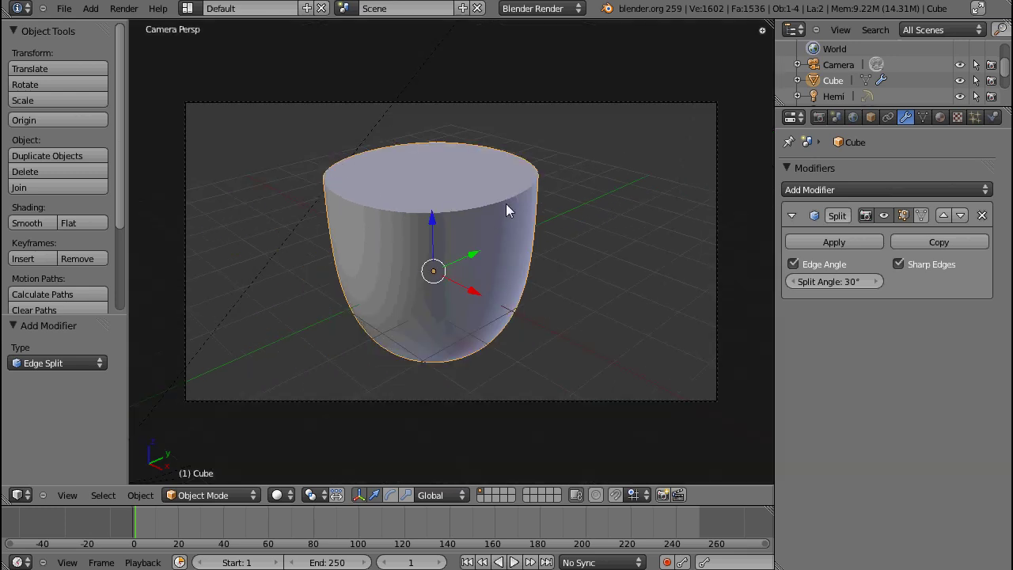
key(F12)
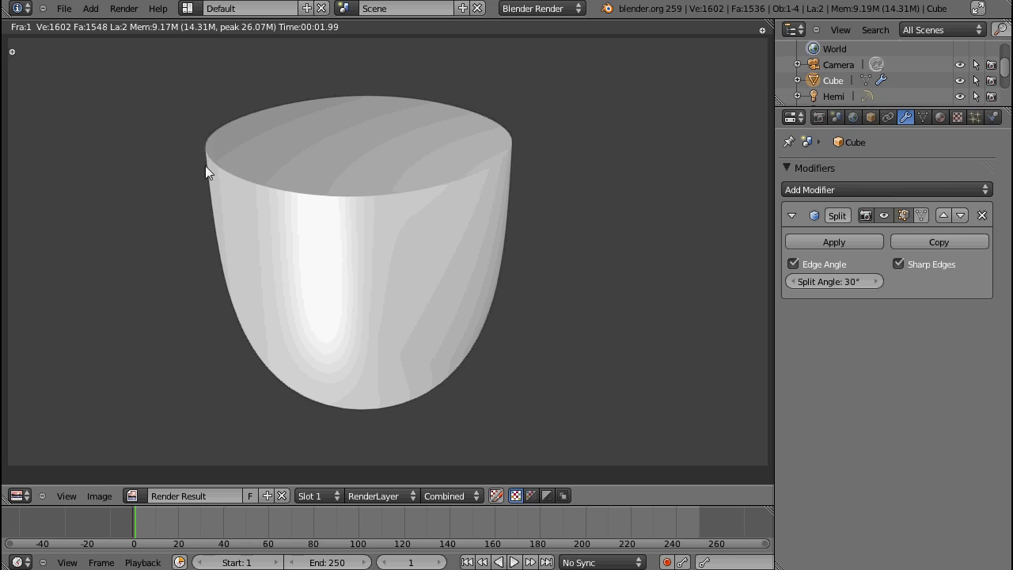
key(Escape)
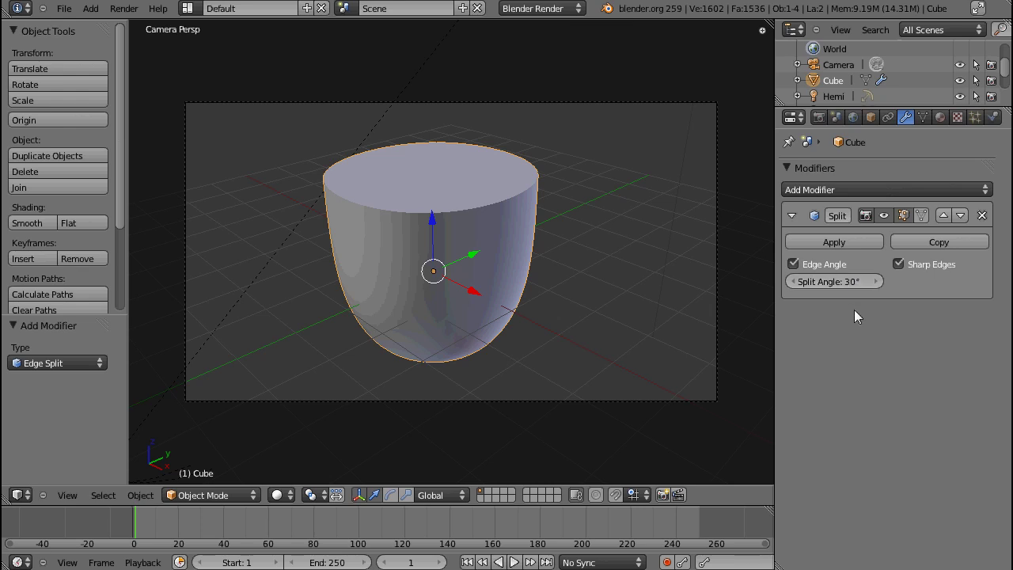
Extrude a band of three adjacent edge loops around the cup's middle and scale it outward to about 1.63 as a brim
mouse_move(838, 282)
mouse_down()
mouse_move(855, 287)
mouse_move(833, 284)
mouse_up()
key(Tab)
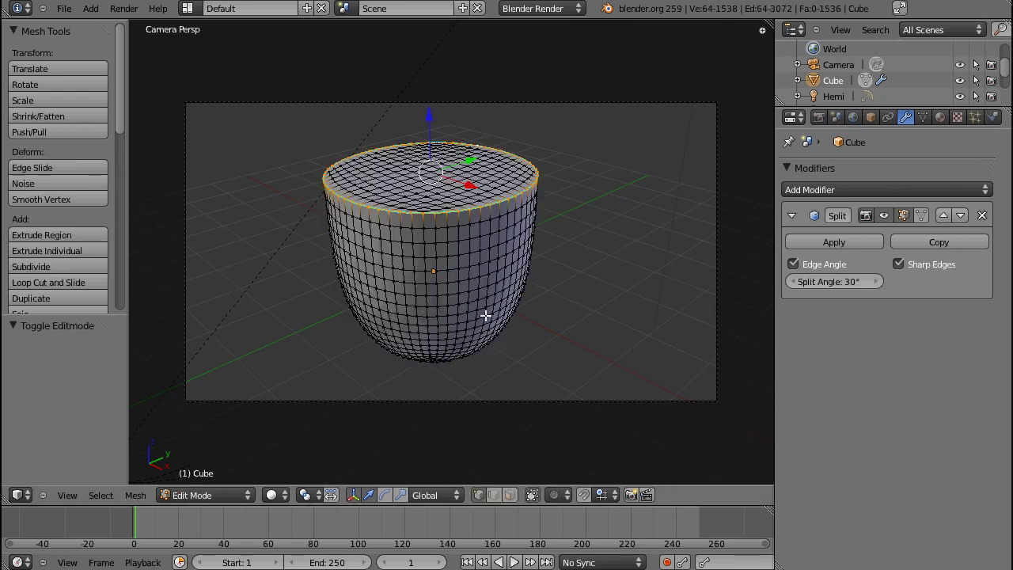
alt+right_click(442, 283)
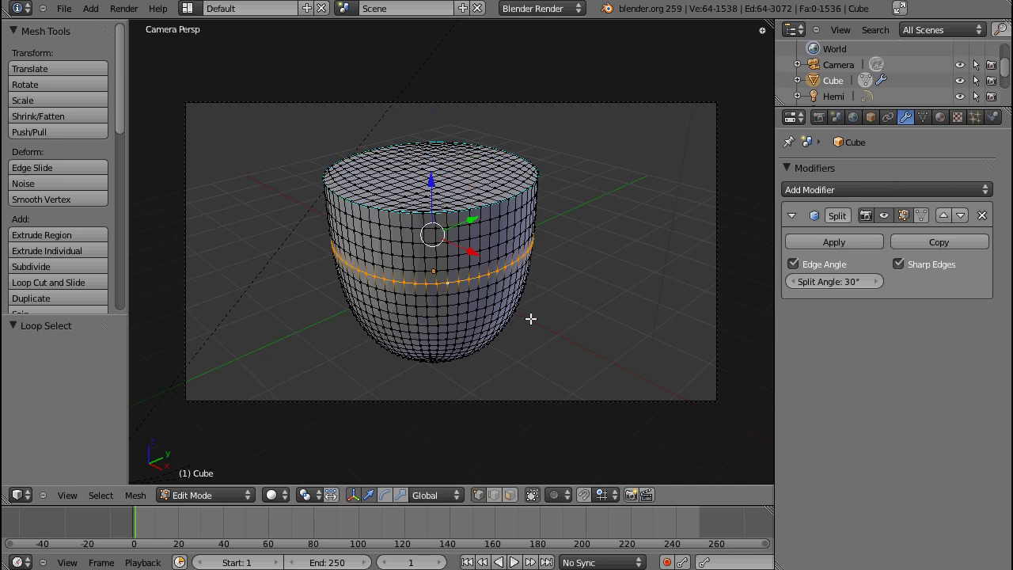
alt+shift+right_click(444, 302)
alt+shift+right_click(500, 306)
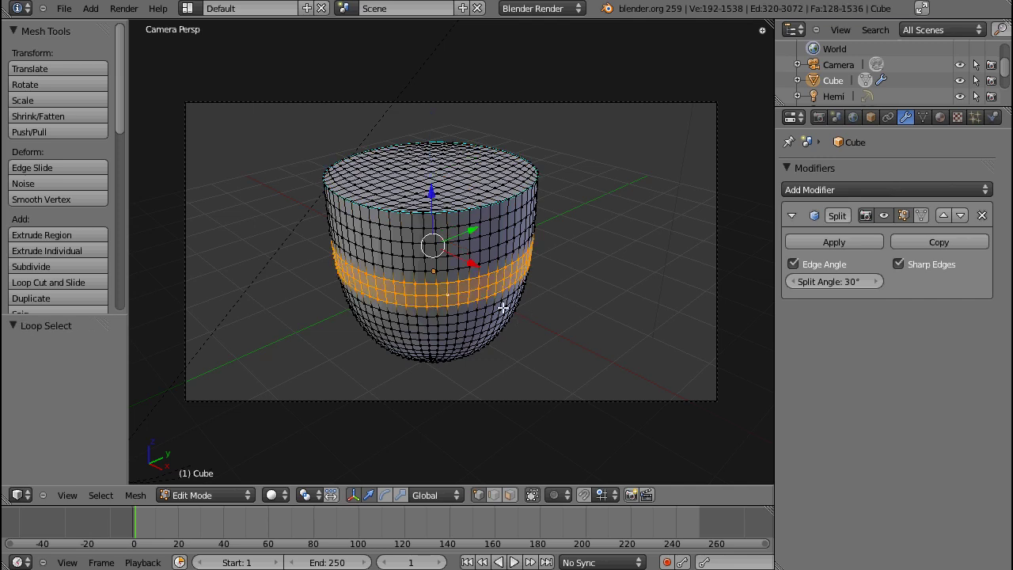
key(s)
right_click(554, 322)
key(e)
right_click(554, 323)
key(s)
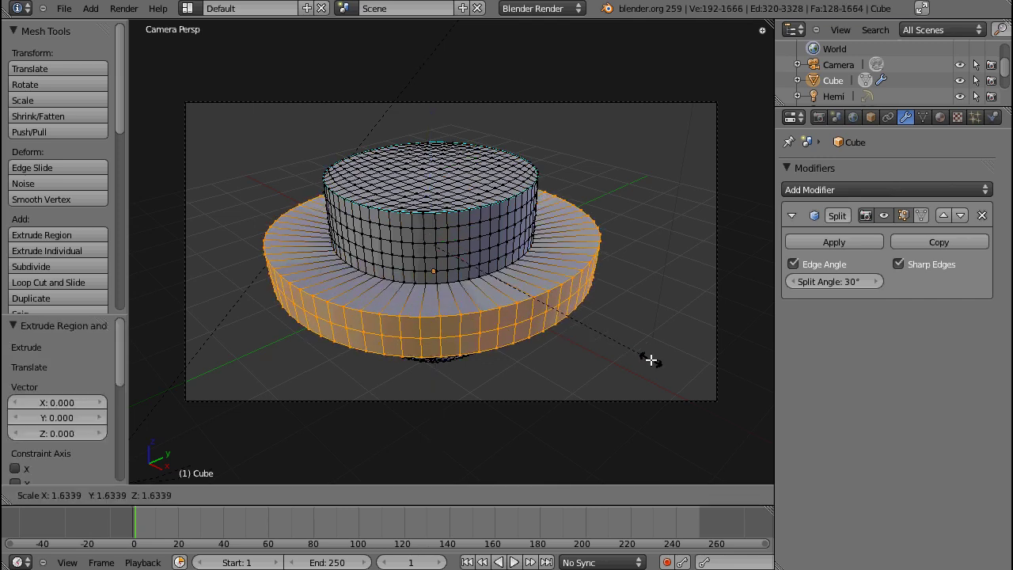
click(648, 359)
key(Tab)
key(Tab)
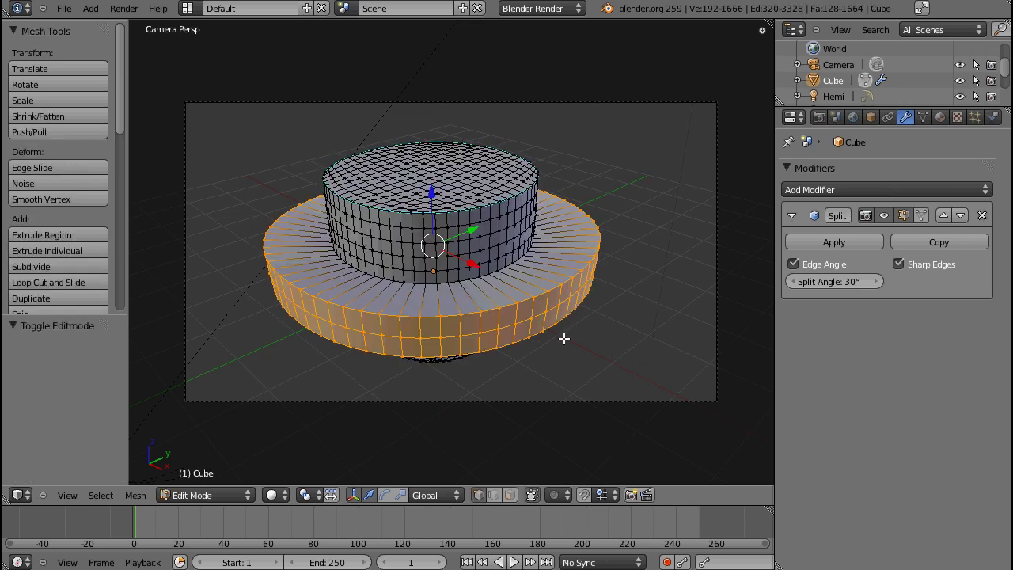
Move the brim's upper outer edge loop down along Z by about 0.3
alt+right_click(473, 311)
key(g)
key(z)
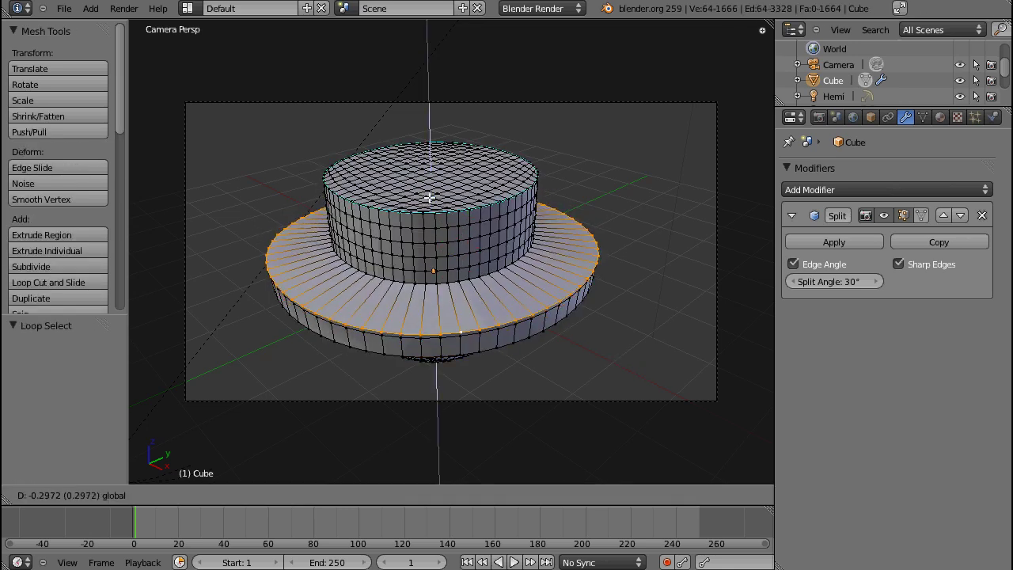
click(440, 288)
Scale the brim's middle outer edge loop, adjust its height along Z, and return to Object Mode
alt+right_click(452, 335)
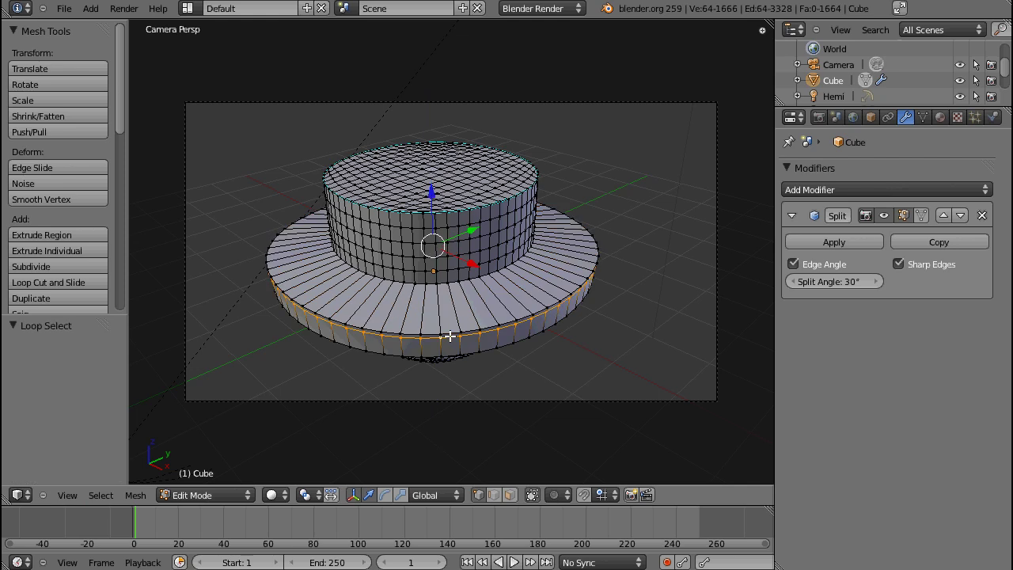
key(s)
click(535, 357)
key(g)
key(z)
click(509, 351)
key(Tab)
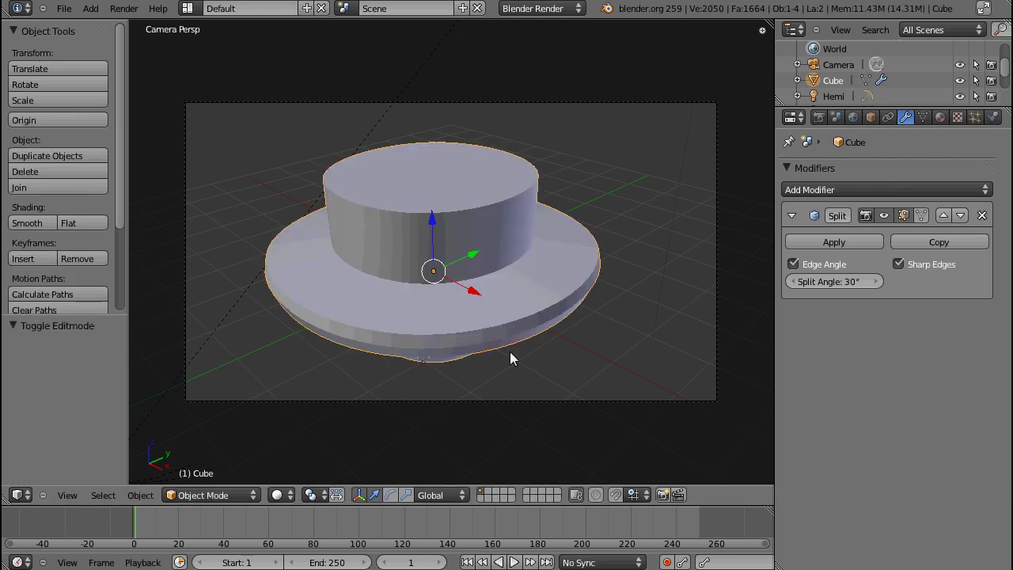
Try Edge Split angles of 39°, 20.36°, 9° and 46° while inspecting the brim's shading from several sides
middle_drag(509, 351, 728, 308)
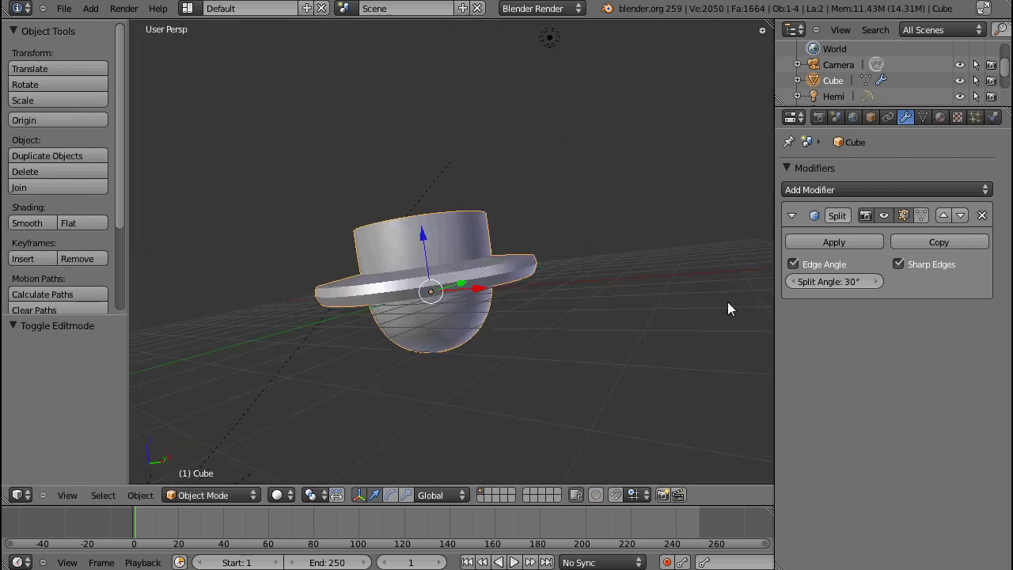
drag(833, 284, 836, 284)
mouse_move(601, 317)
middle_down()
mouse_move(546, 331)
mouse_move(496, 328)
middle_up()
scroll(495, 331, up, 4)
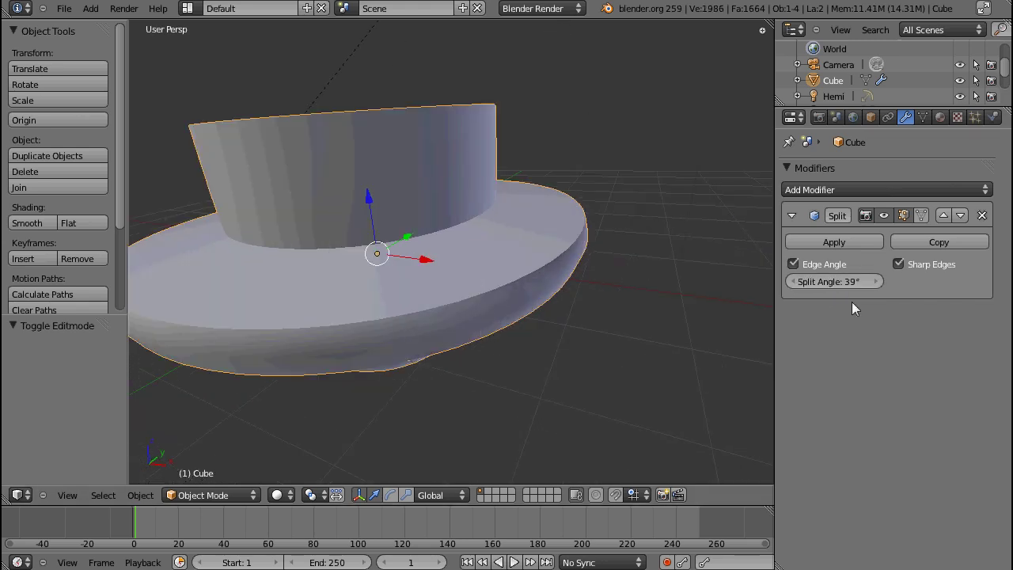
drag(815, 283, 832, 287)
middle_drag(506, 332, 485, 301)
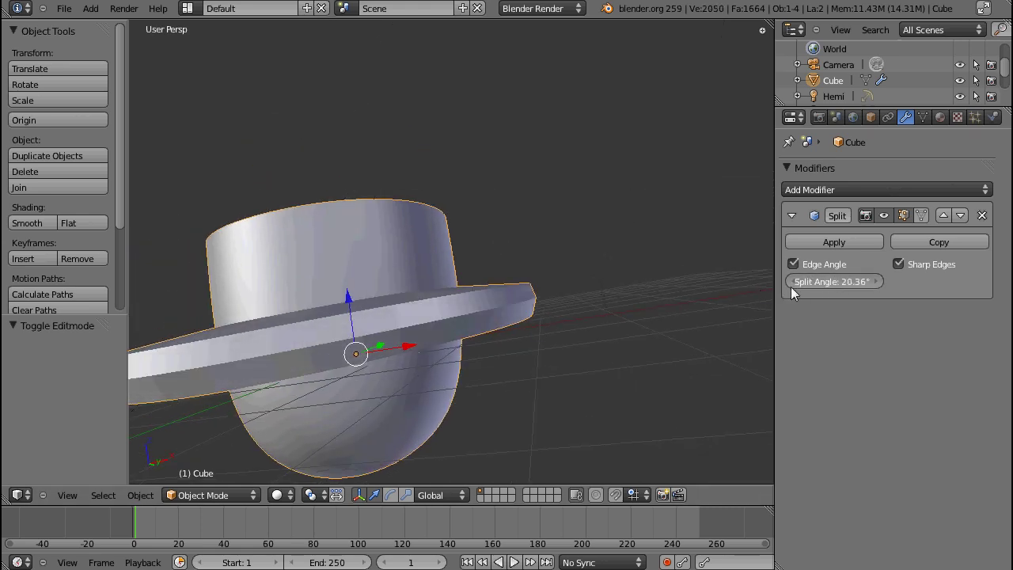
drag(791, 287, 373, 288)
middle_drag(373, 288, 491, 257)
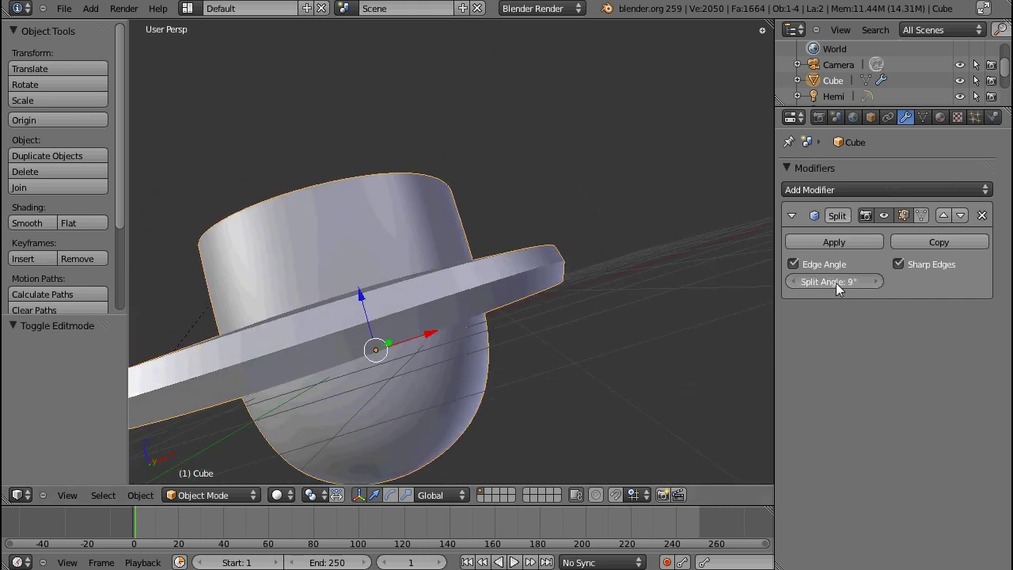
mouse_move(836, 282)
mouse_down()
mouse_move(861, 291)
mouse_move(919, 282)
mouse_up()
middle_drag(625, 269, 500, 322)
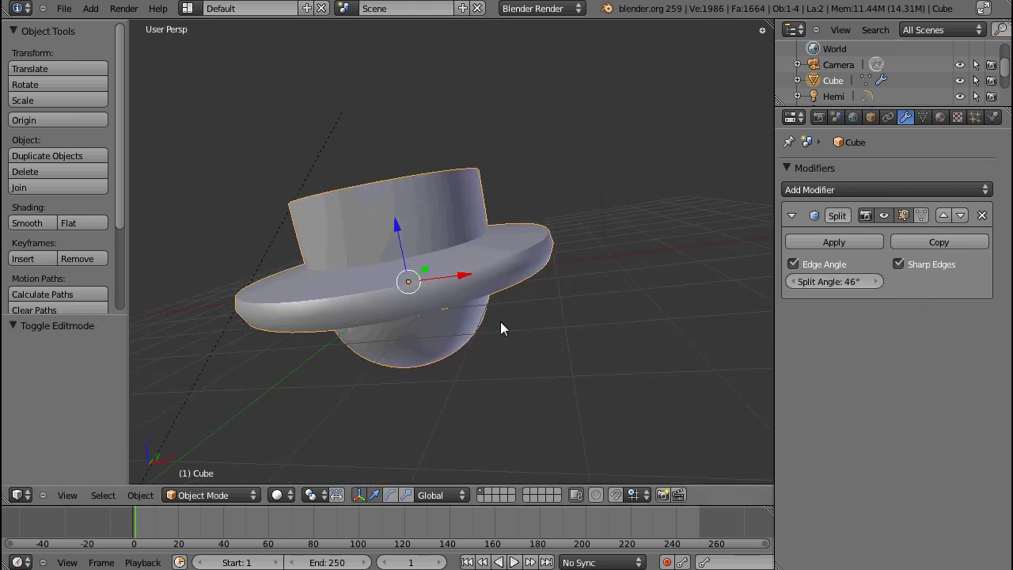
Set the Edge Split modifier's split angle to 61° and return to the camera view
mouse_move(837, 284)
mouse_down()
mouse_move(905, 289)
mouse_move(876, 296)
mouse_up()
middle_drag(691, 306, 554, 311)
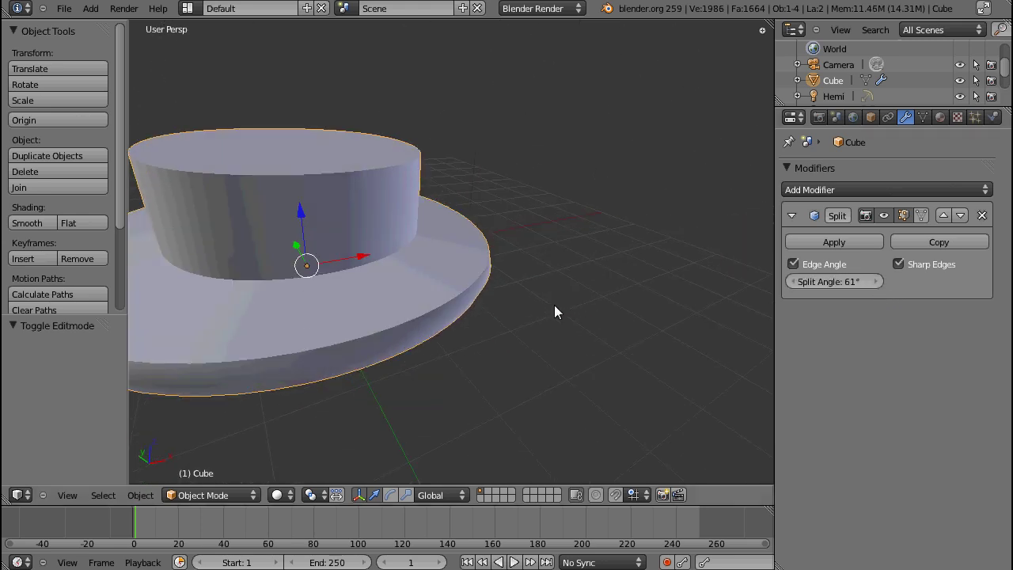
key(KP_0)
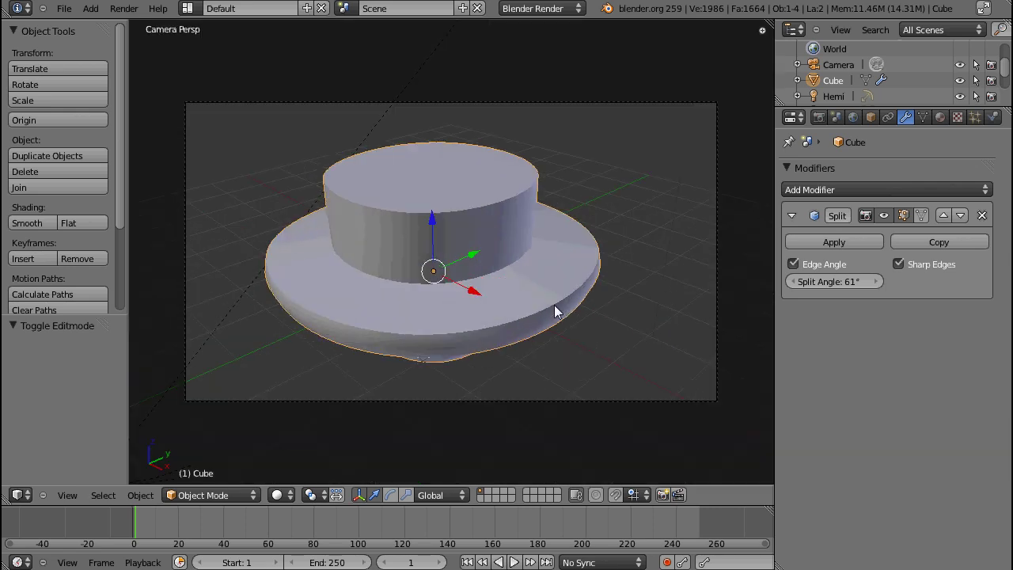
Disable Sharp Edges in the Edge Split modifier, render the scene into slot 1, and switch to slot 2
click(902, 266)
key(F12)
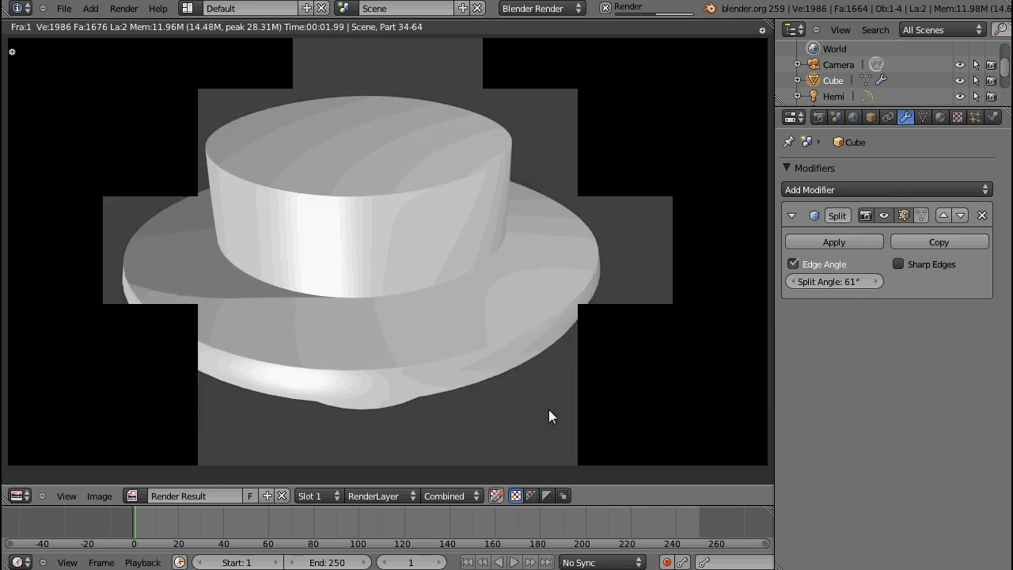
key(j)
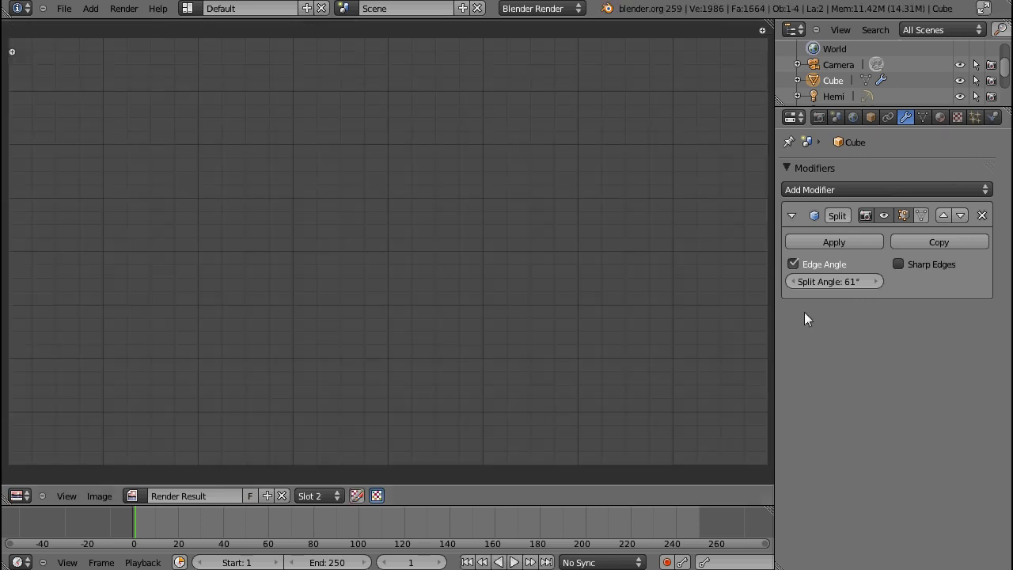
key(Escape)
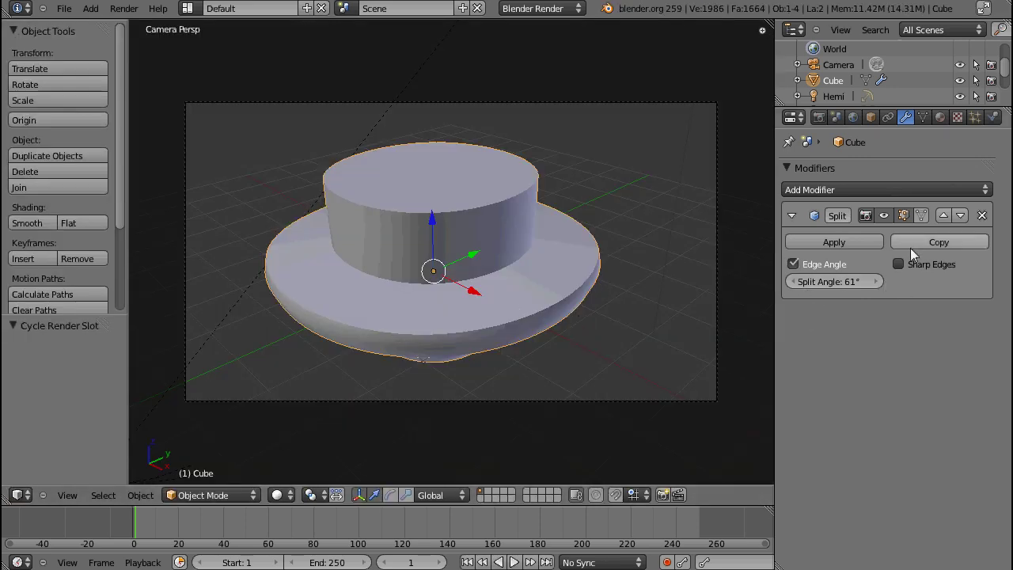
Re-enable Sharp Edges in the Edge Split modifier, render the scene into slot 2, and bring back the slot 1 render
click(922, 264)
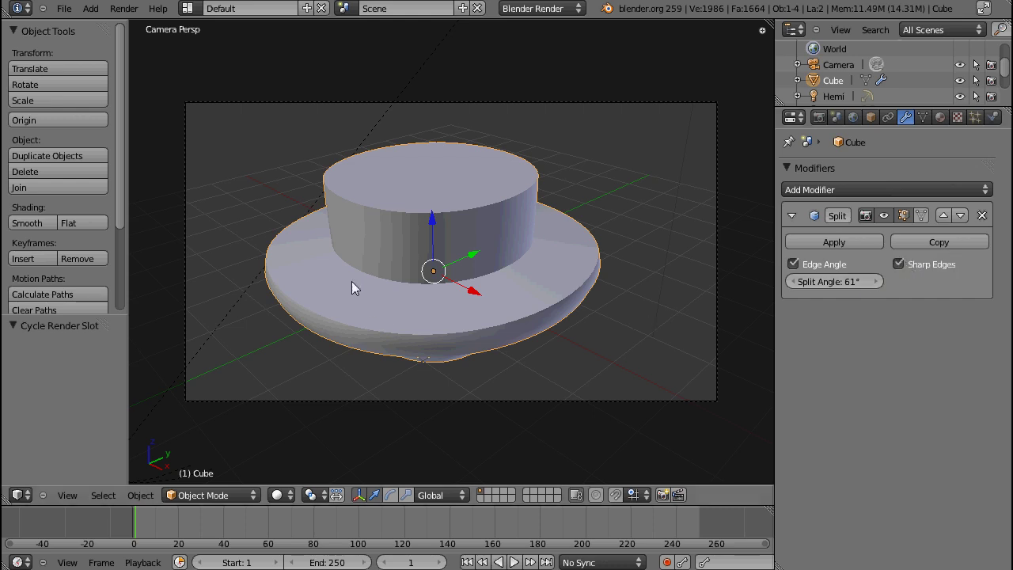
key(F12)
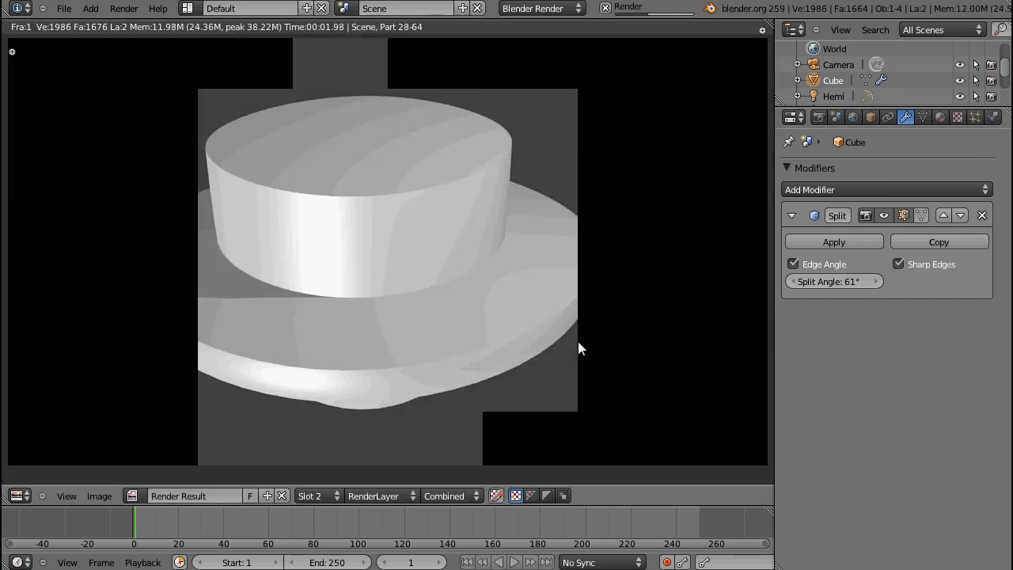
key(3)
key(1)
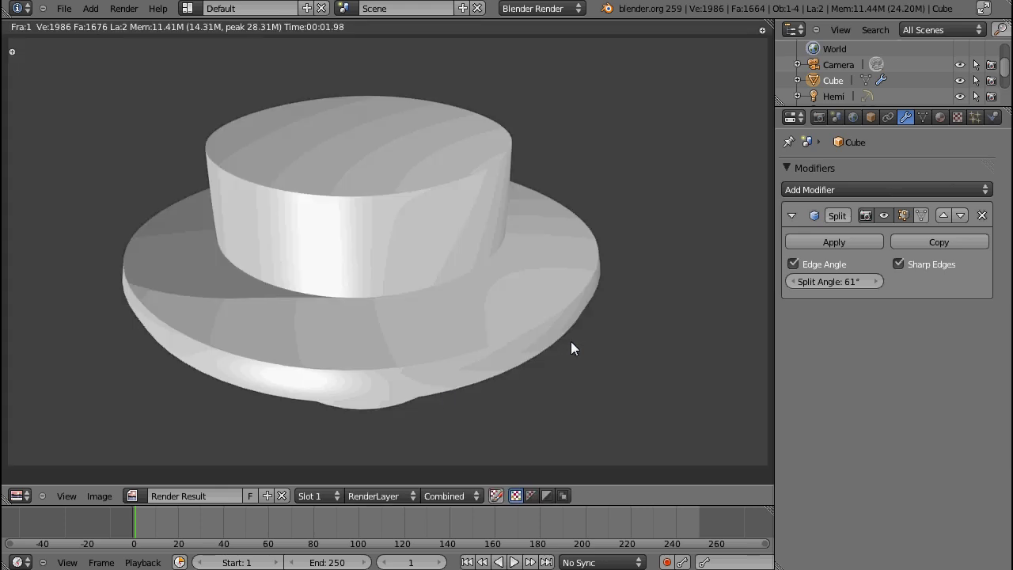
Compare the renders in slots 1 and 2, leave slot 3 active, and close the render view
click(317, 495)
key(3)
key(1)
click(331, 497)
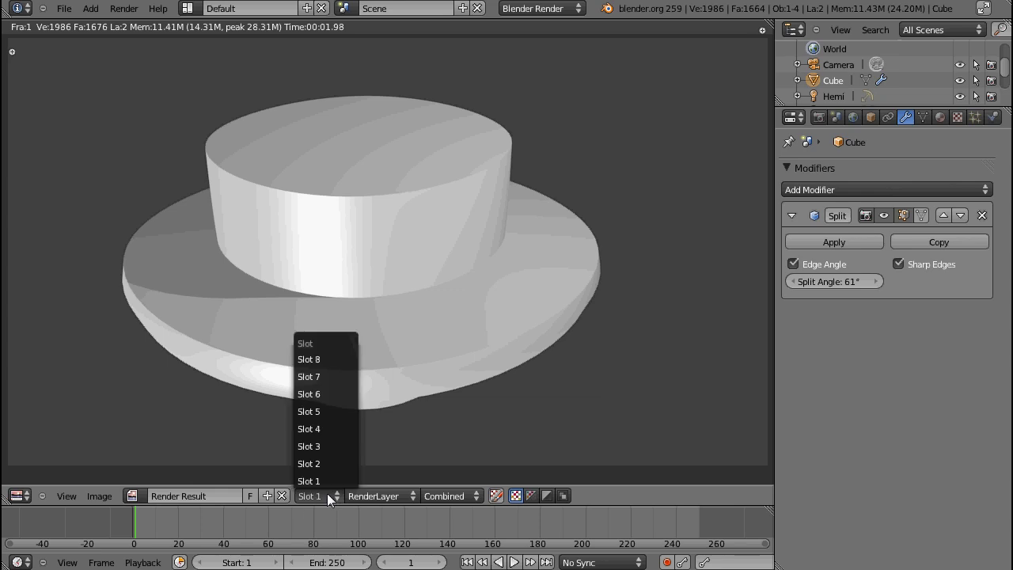
click(334, 447)
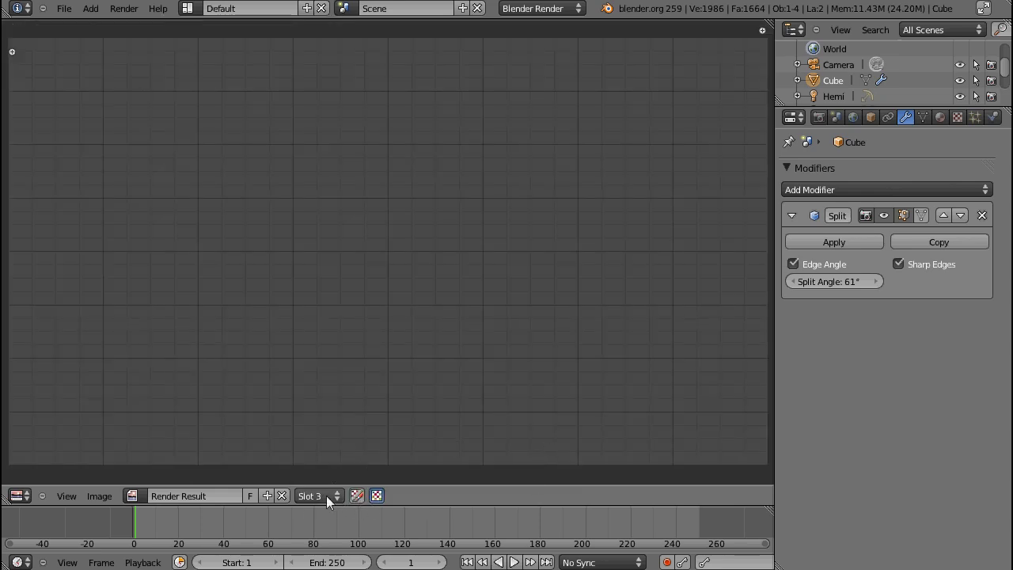
click(326, 497)
click(320, 476)
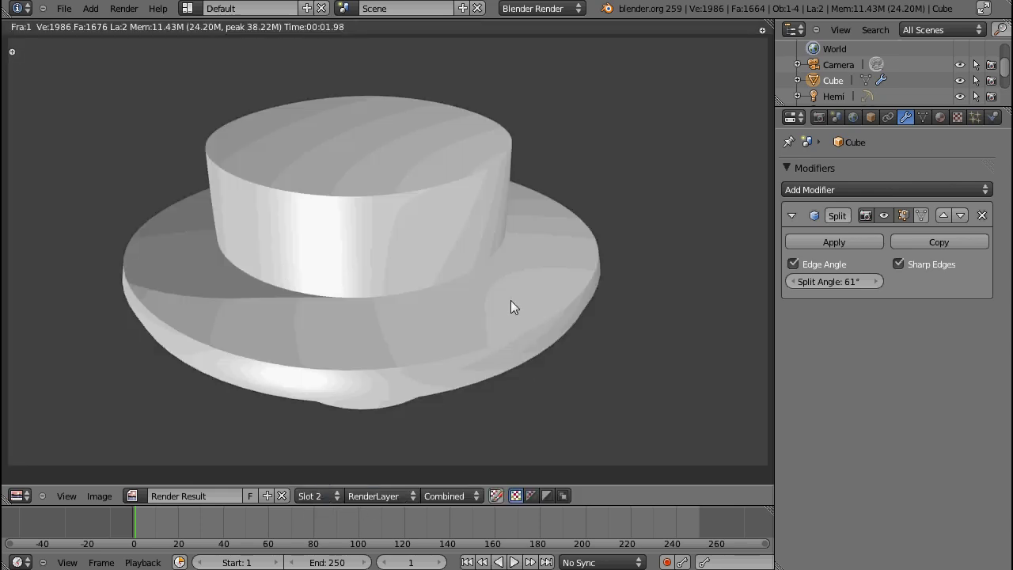
key(j)
key(j)
key(j)
key(Escape)
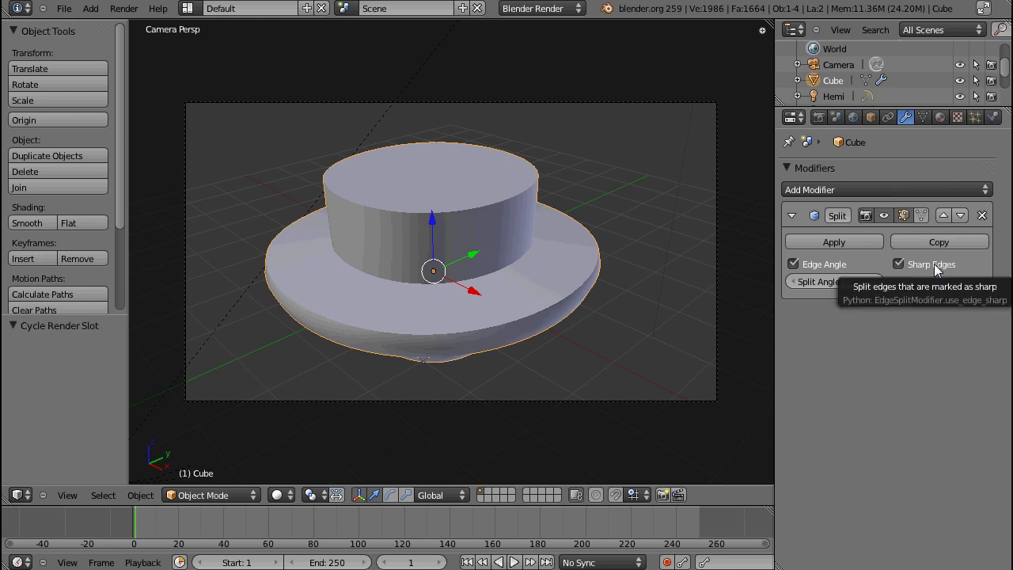
Disable Edge Angle in the Edge Split modifier and test-render the scene
click(793, 264)
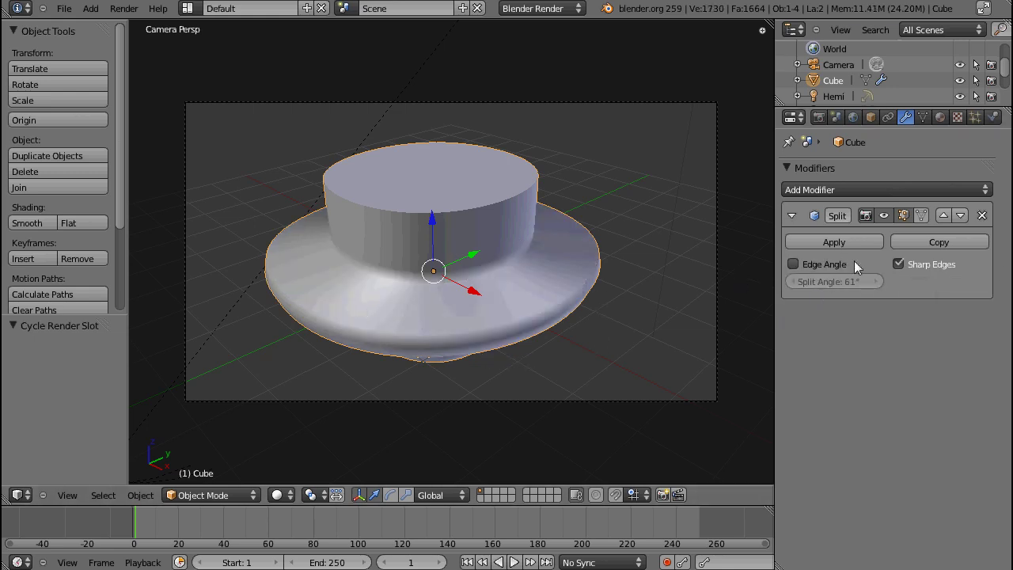
key(Tab)
key(Tab)
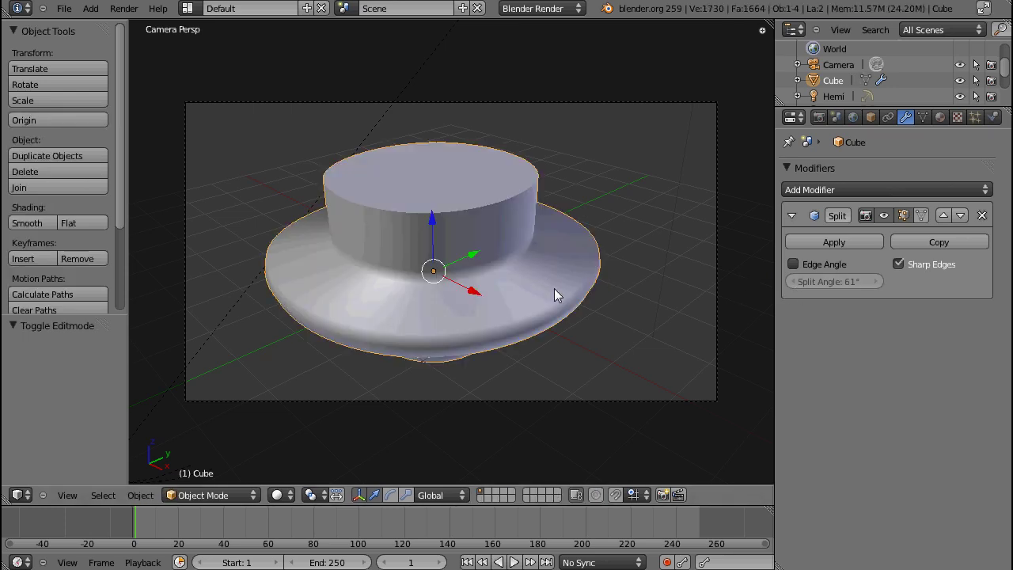
key(F12)
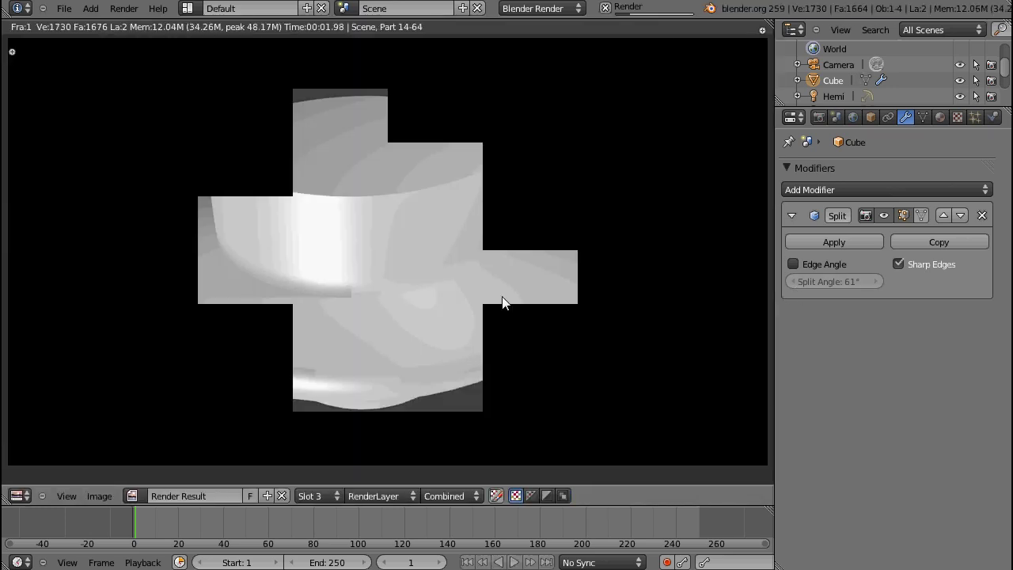
key(Escape)
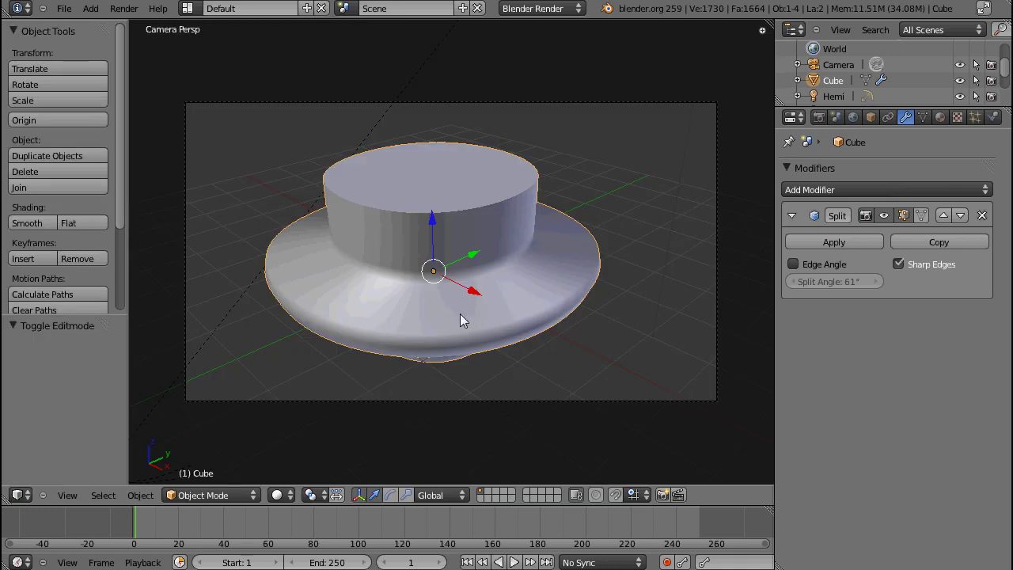
Mark the brim's upper outer edge loop as sharp and return to Object Mode
key(Tab)
alt+right_click(468, 326)
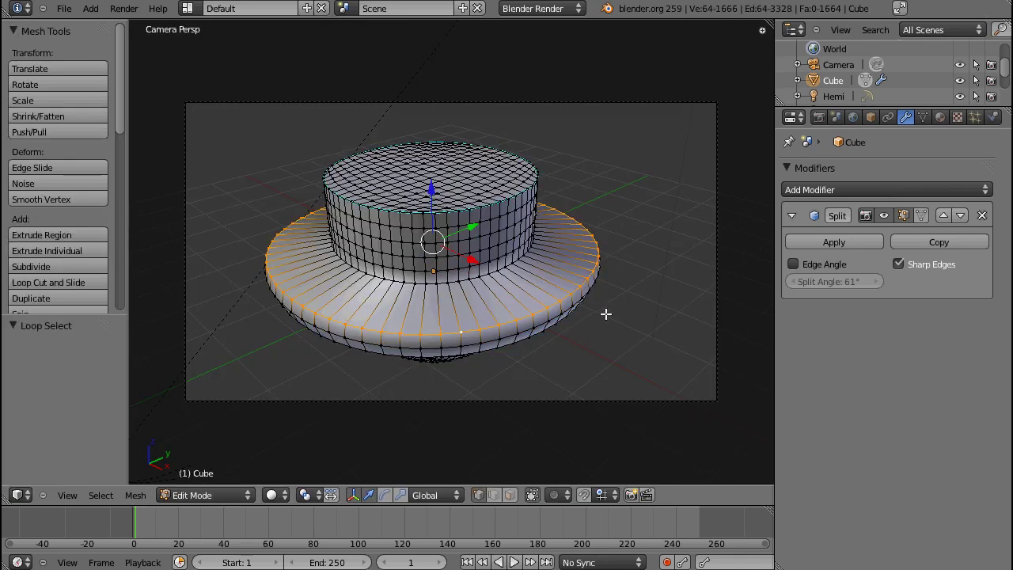
key(g)
key(Escape)
key(ctrl+e)
click(602, 313)
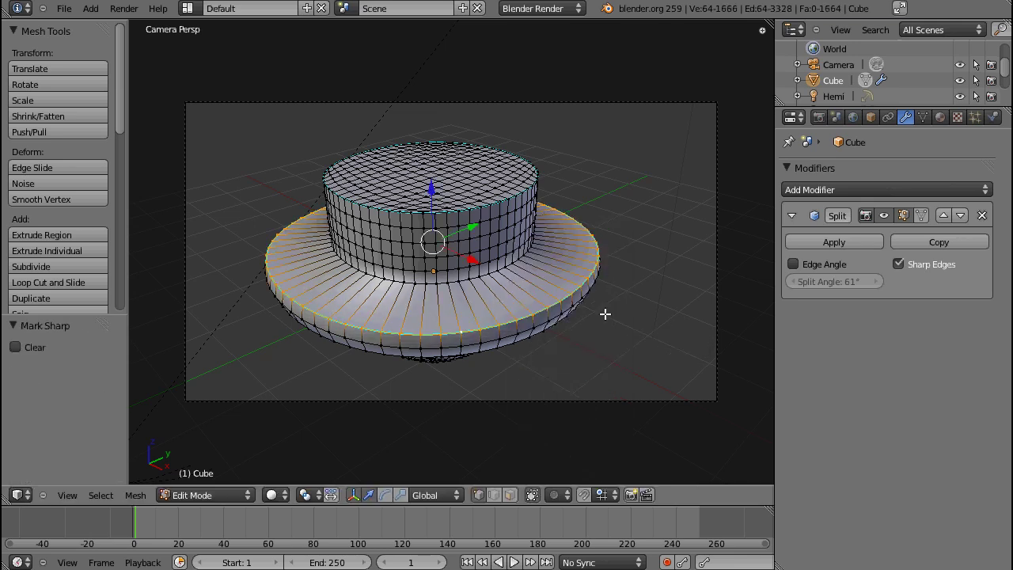
key(Tab)
Select the edge loop where the top of the brim meets the cup's upper wall for mesh editing
middle_drag(491, 341, 530, 360)
middle_drag(485, 307, 453, 260)
key(Tab)
alt+right_click(431, 262)
key(e)
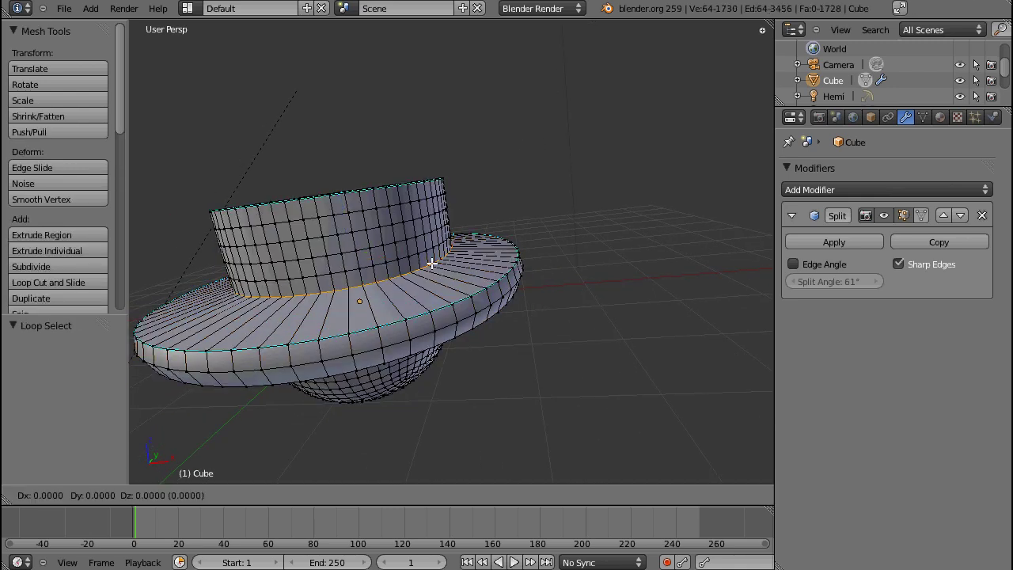
key(Escape)
key(ctrl+z)
Mark the selected loop at the brim's inner junction as sharp and inspect the shading in Object Mode
key(ctrl+e)
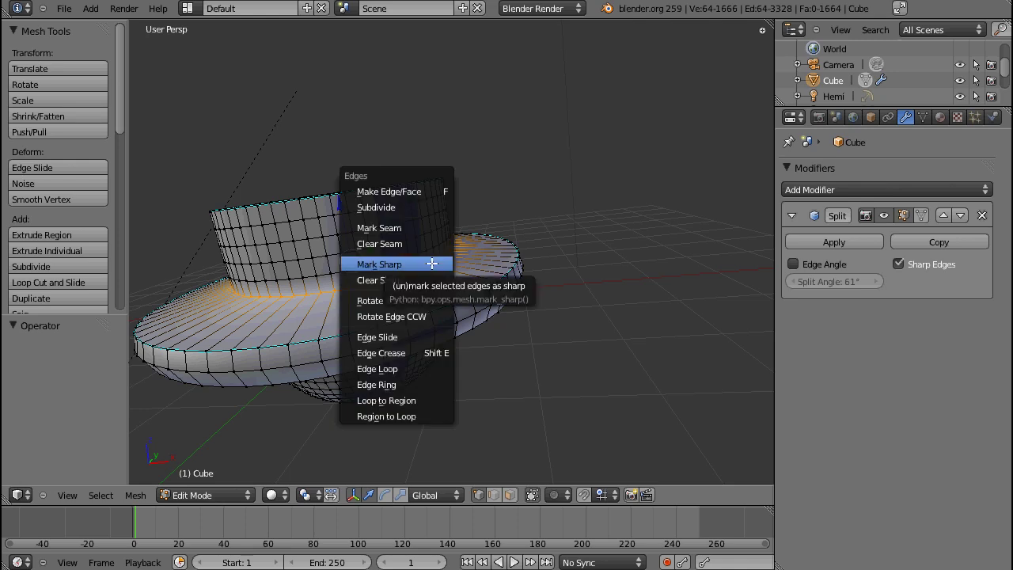
click(432, 264)
key(Tab)
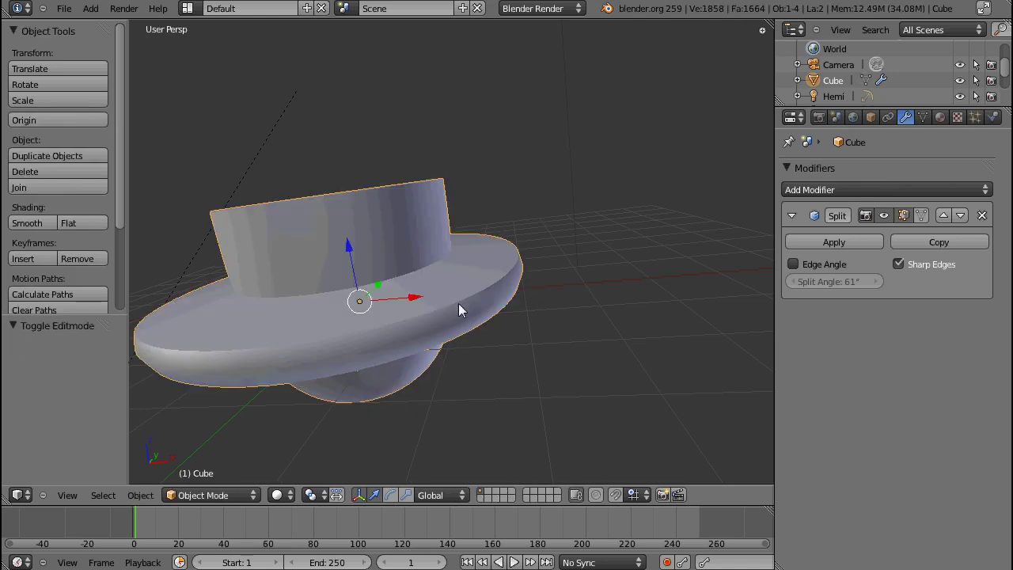
middle_drag(458, 303, 452, 364)
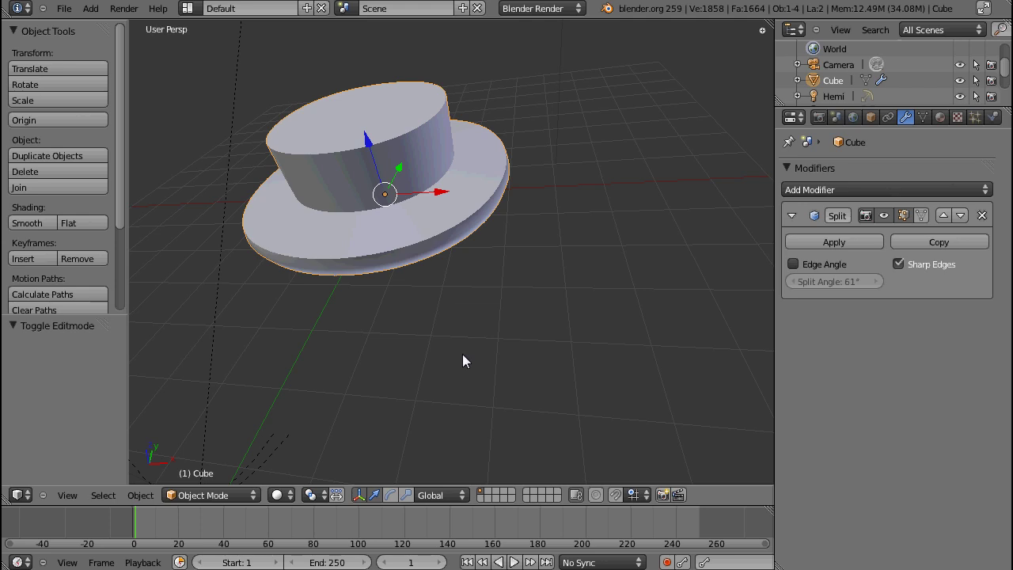
Switch to an orthographic view and examine the shading of the cup's brim and walls from several angles
middle_drag(380, 355, 451, 260)
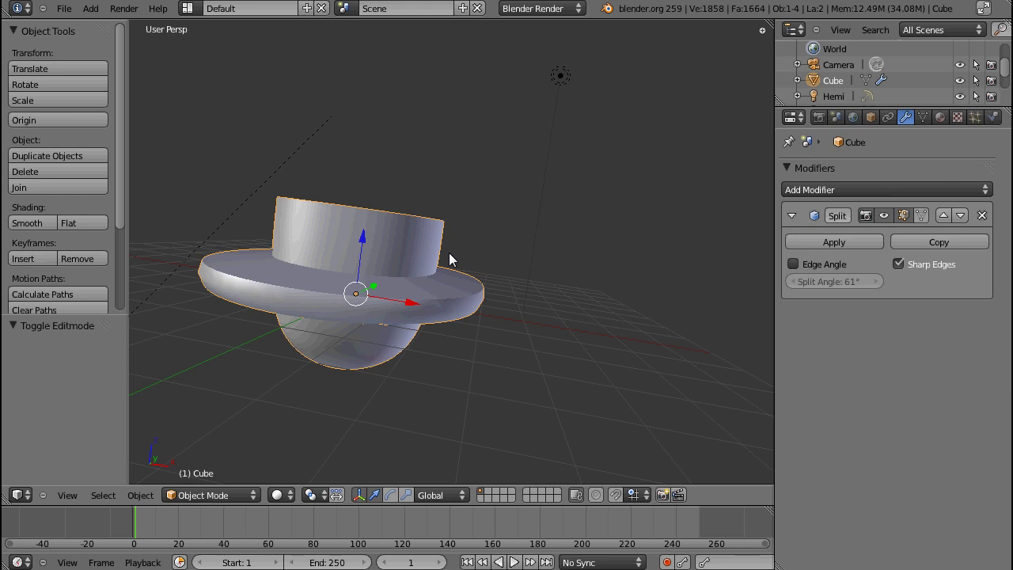
scroll(252, 318, up, 4)
key(KP_5)
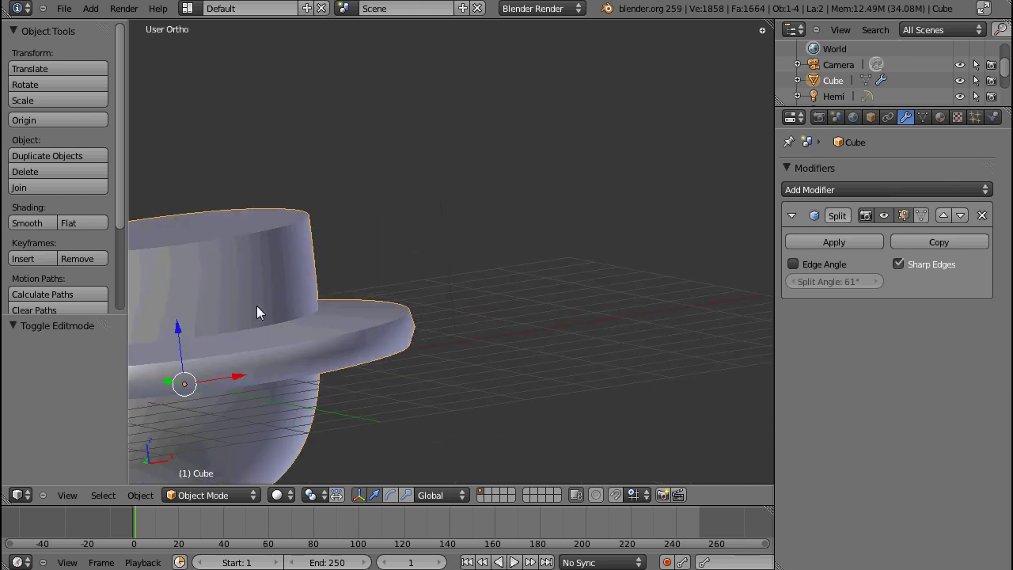
scroll(256, 306, down, 5)
middle_drag(326, 315, 321, 290)
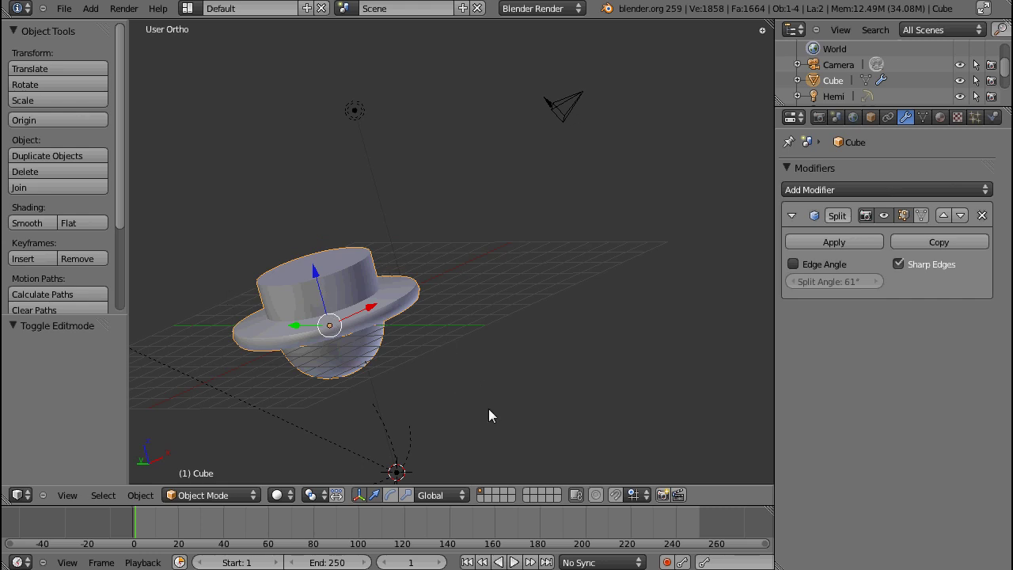
middle_drag(488, 410, 425, 362)
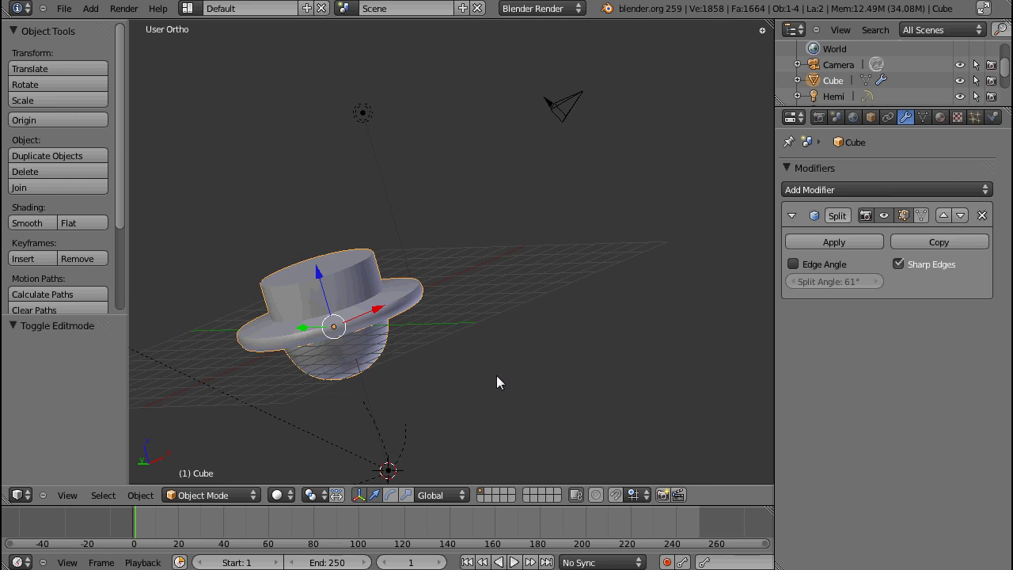
middle_drag(496, 377, 504, 290)
scroll(569, 352, up, 3)
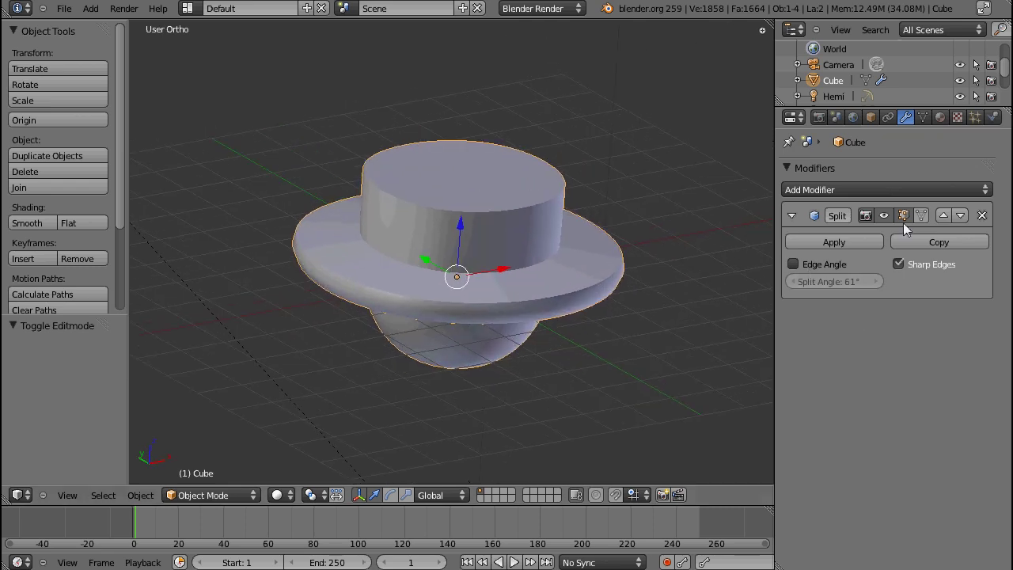
Widen the properties editor and open the list of modifiers available for the cup
drag(772, 240, 733, 245)
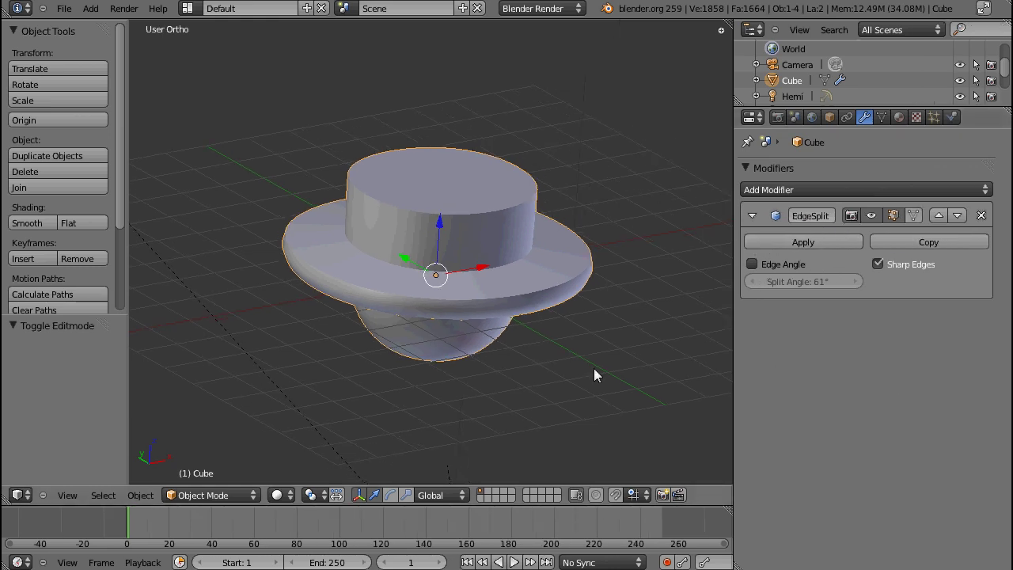
click(785, 190)
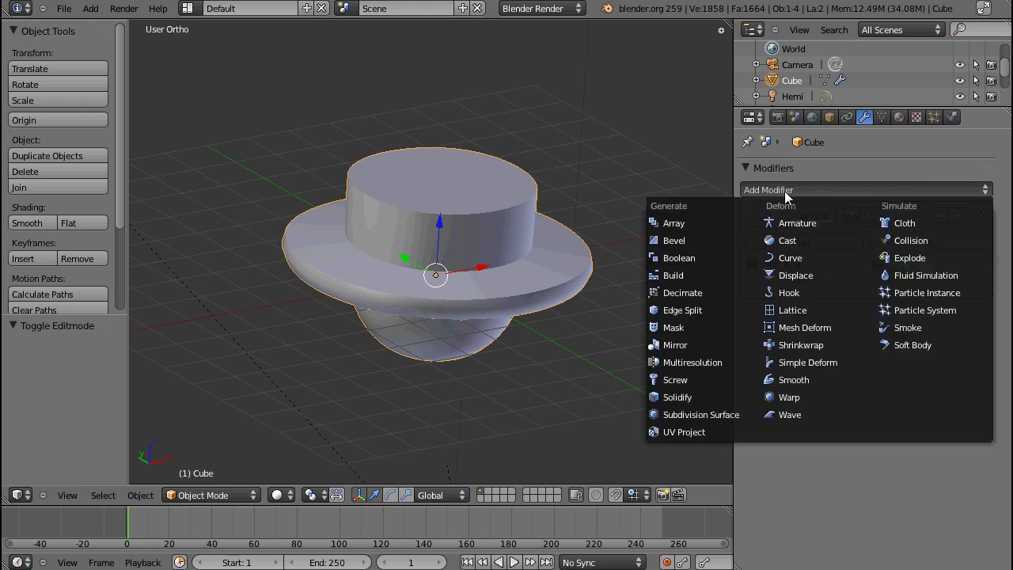